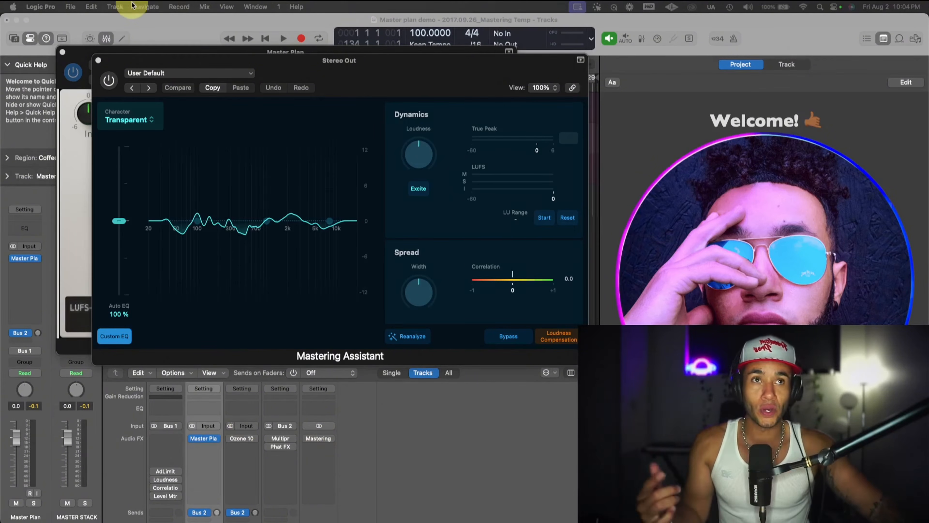
- Close the Mastering Assistant window and move the Master Plan window clear of the track area with the song playing
left_click(98, 60)
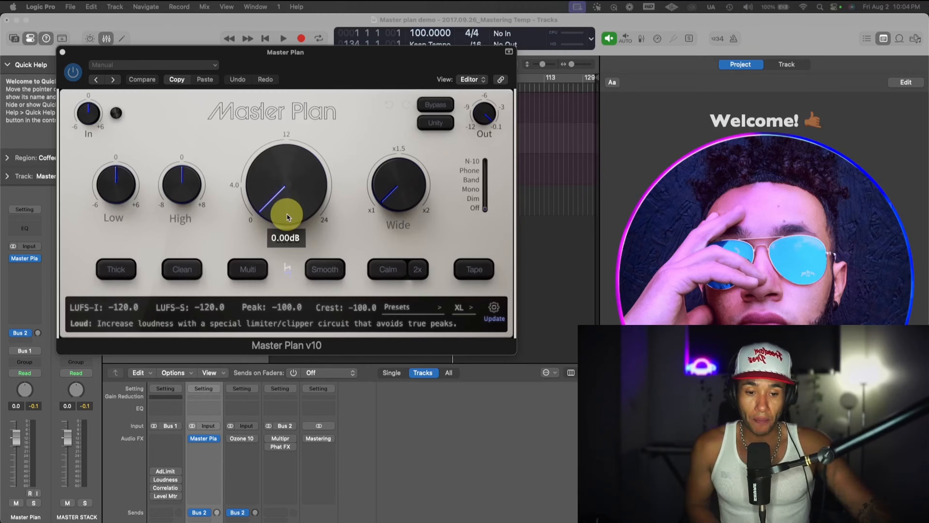
left_click(459, 423)
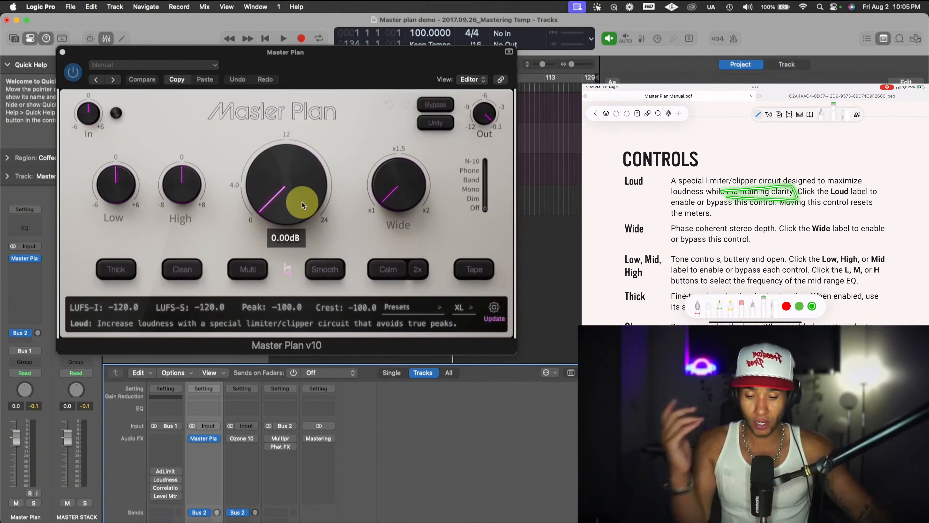
key("space")
left_click_drag(342, 73, 377, 180)
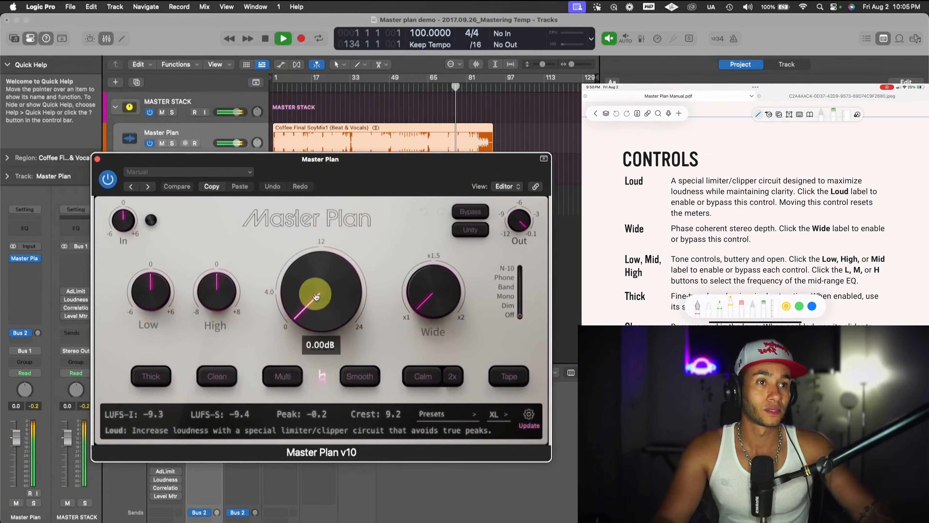
- Raise Master Plan's Loud control to 3 dB and audition the song from near its beginning
mouse_move(316, 296)
left_mouse_down()
mouse_move(315, 283)
mouse_move(311, 318)
mouse_move(312, 305)
left_mouse_up()
left_click(288, 90)
key("space")
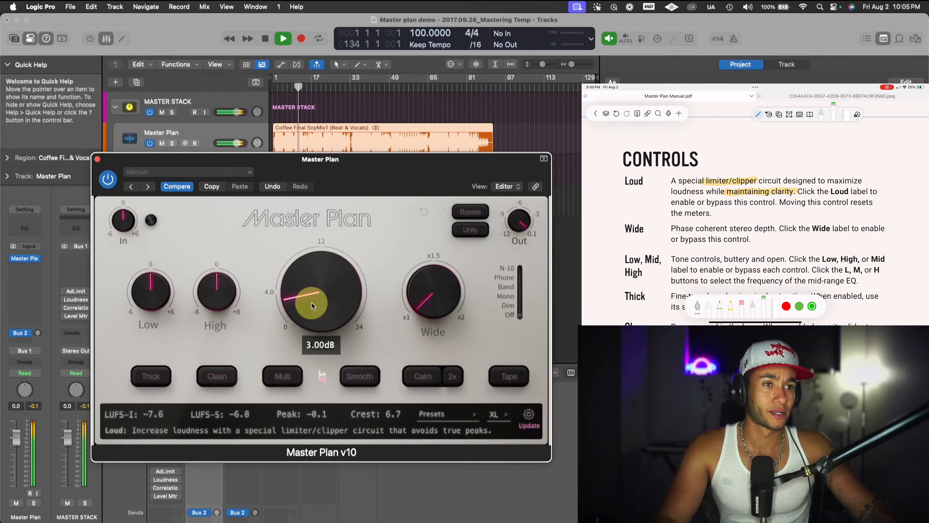
key("space")
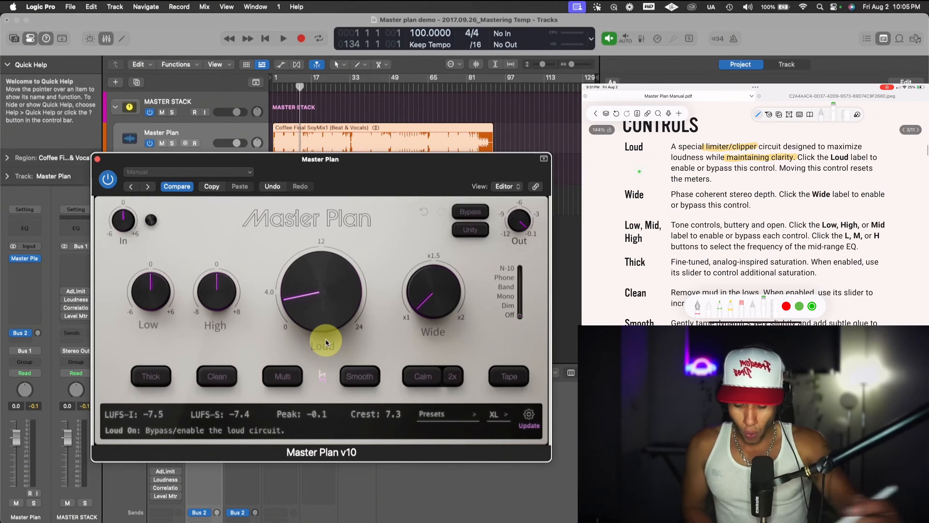
- Widen the stereo image with the Wide control while the song plays, settling at about 1.5x
mouse_move(459, 303)
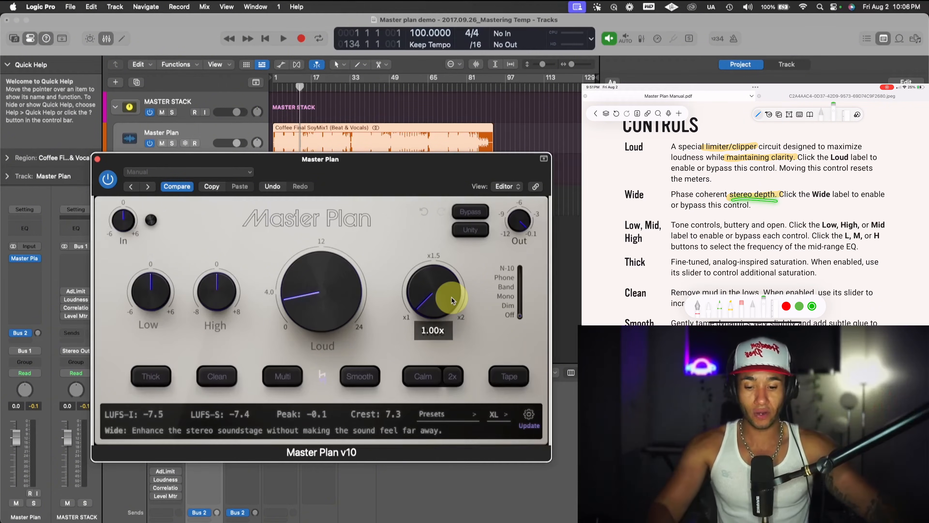
key("space")
left_click_drag(444, 296, 438, 212)
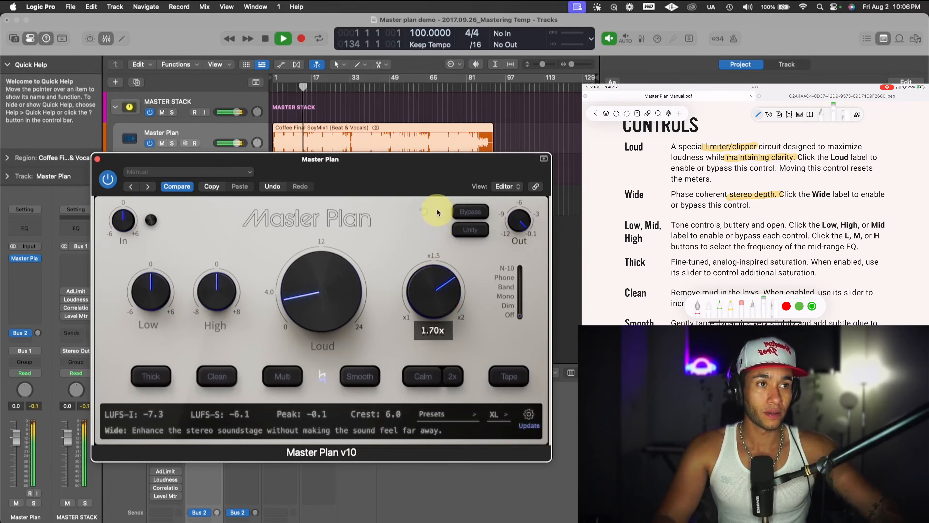
mouse_move(432, 297)
left_mouse_down()
mouse_move(428, 253)
mouse_move(444, 286)
mouse_move(429, 332)
mouse_move(437, 295)
left_mouse_up()
key("space")
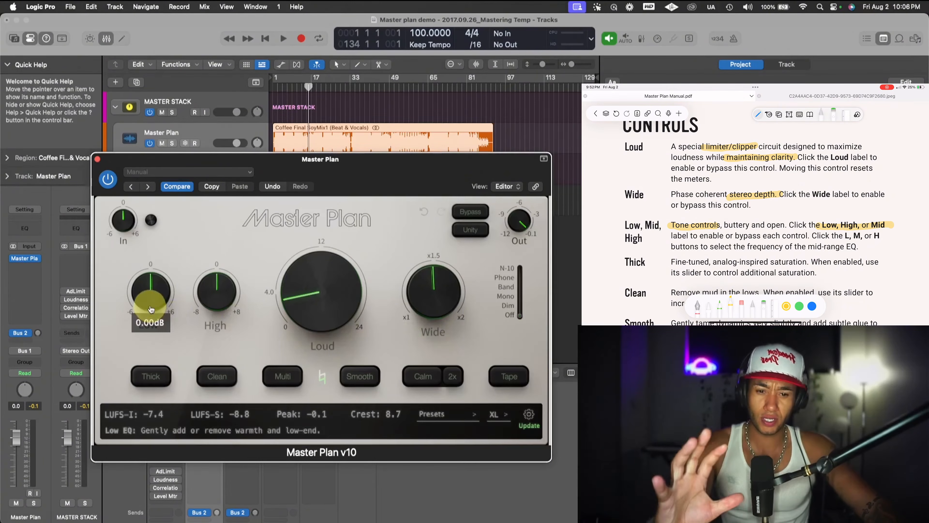
- Boost the Low EQ slightly above 0 dB while listening to the song
key("space")
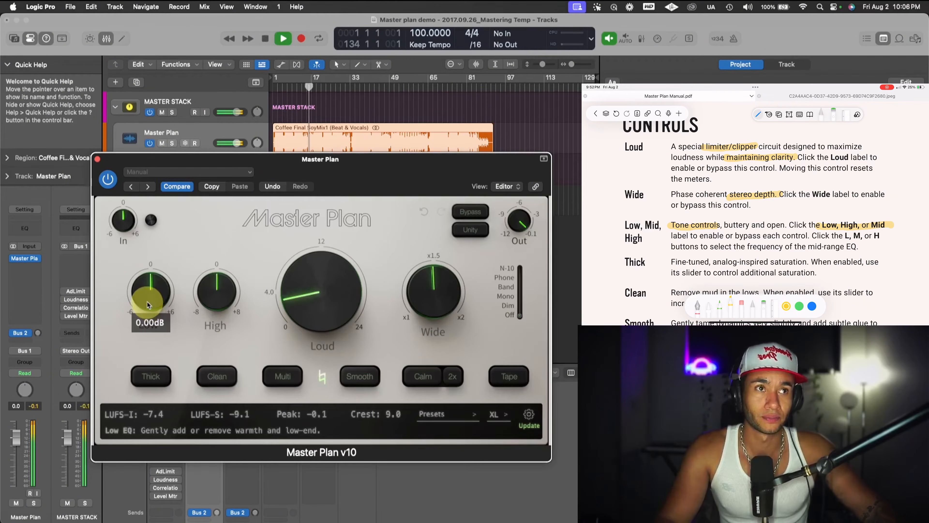
mouse_move(147, 296)
left_mouse_down()
mouse_move(147, 260)
mouse_move(159, 306)
left_mouse_up()
key("space")
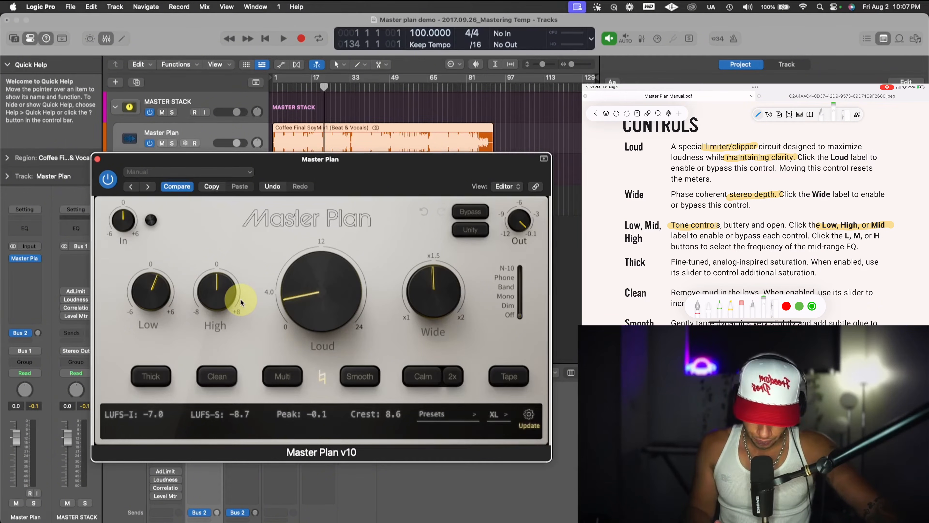
- Enable the Thick saturation circuit and set its mix to 10%, auditioning the song before and after
left_click(151, 376)
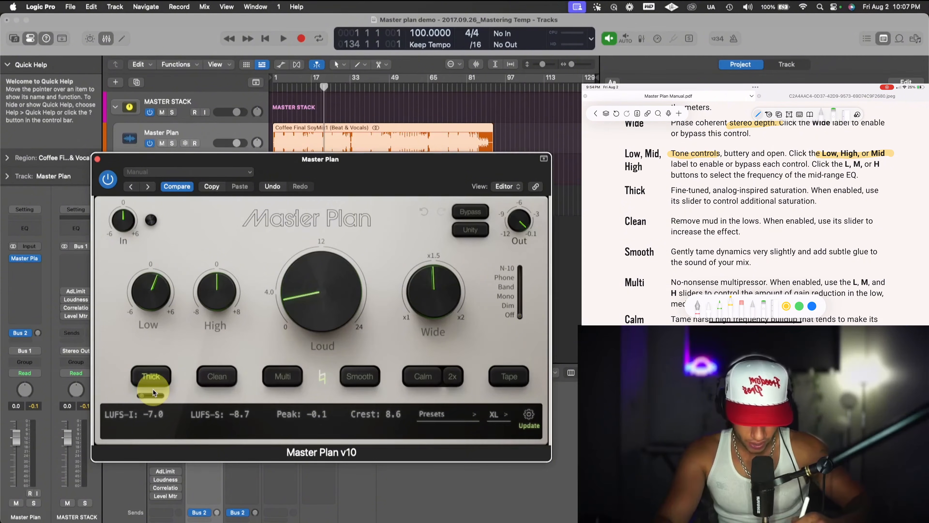
key("space")
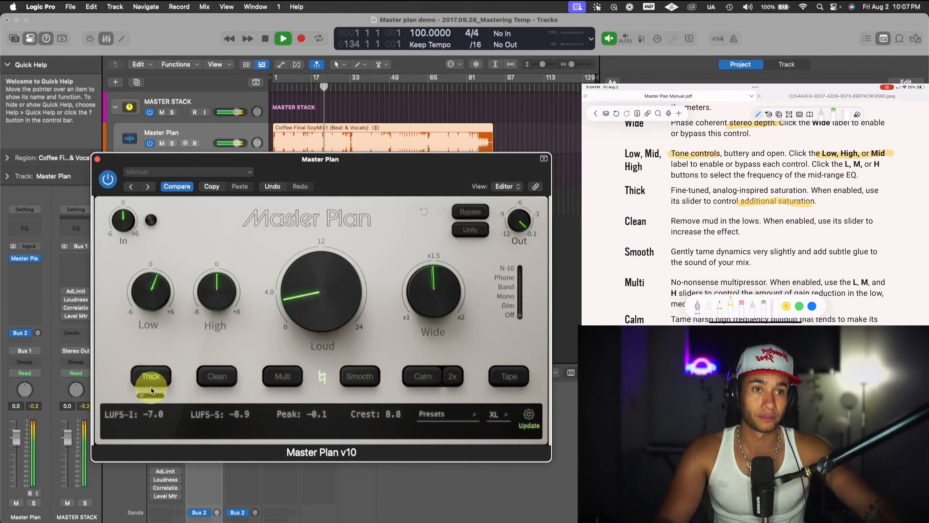
left_click(143, 396)
mouse_move(143, 396)
left_mouse_down()
mouse_move(169, 398)
mouse_move(140, 404)
left_mouse_up()
key("space")
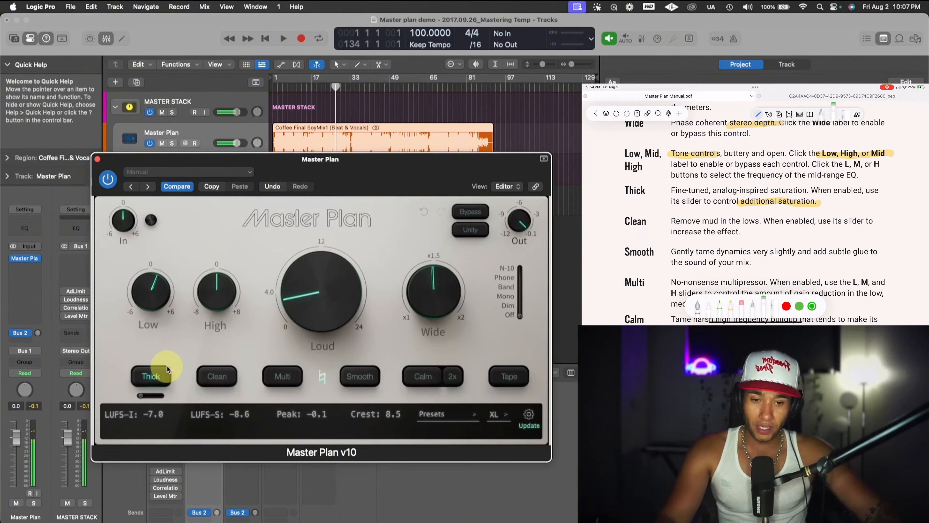
double_click(144, 400)
type("10")
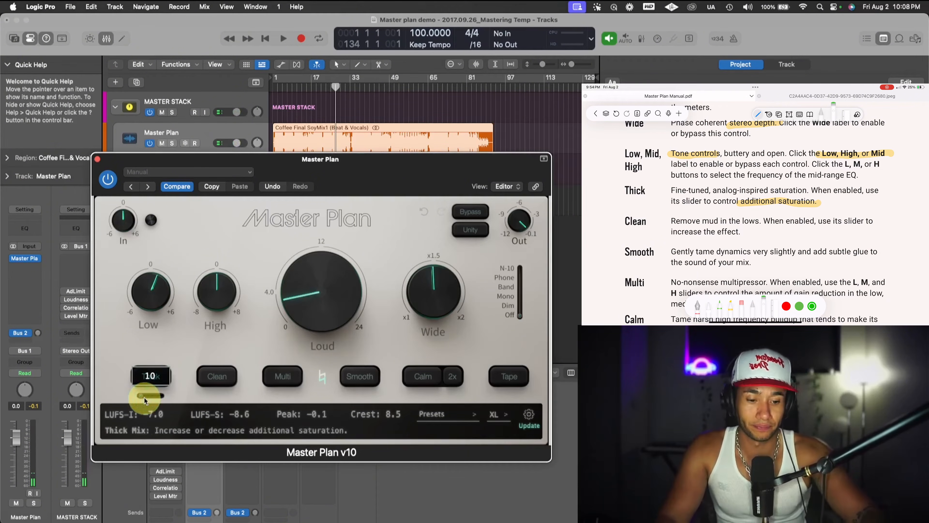
key("Return")
key("space")
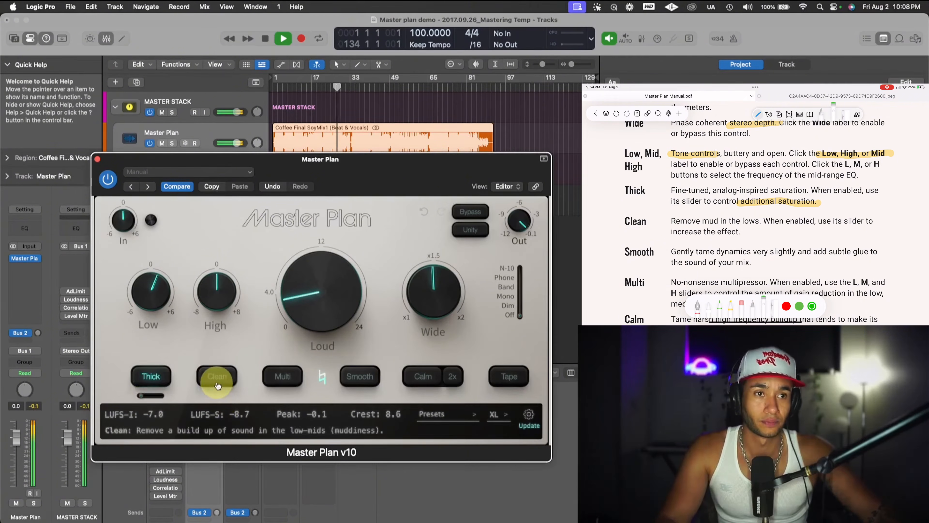
key("space")
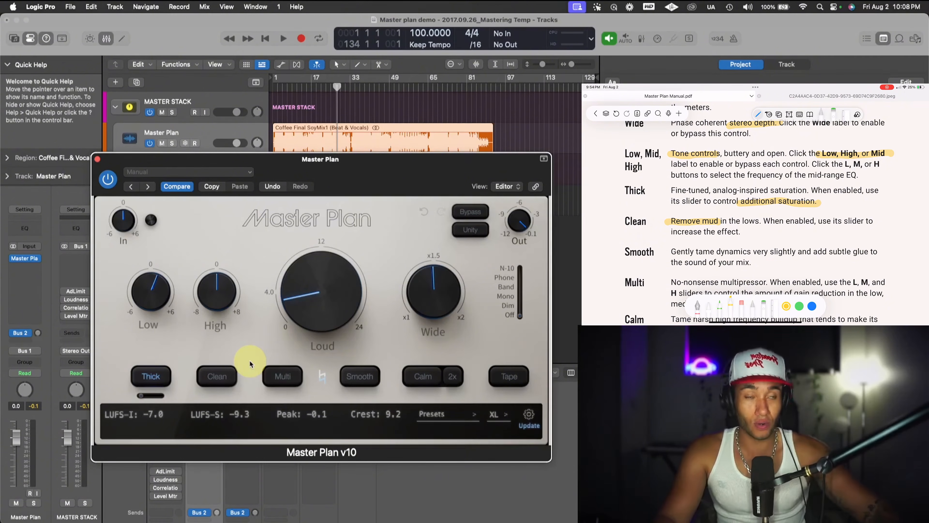
- Enable Clean during playback, reduce its amount to a low setting and toggle it off and on to compare
mouse_move(323, 281)
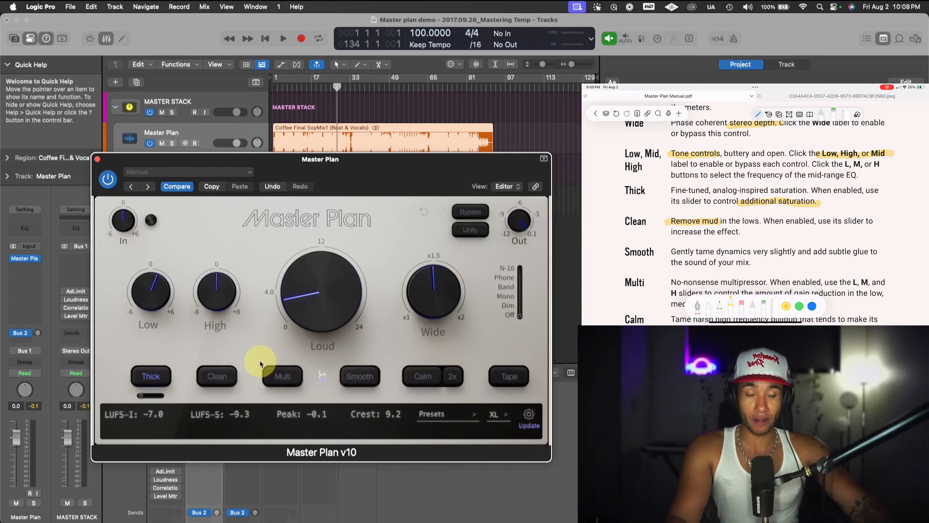
key("space")
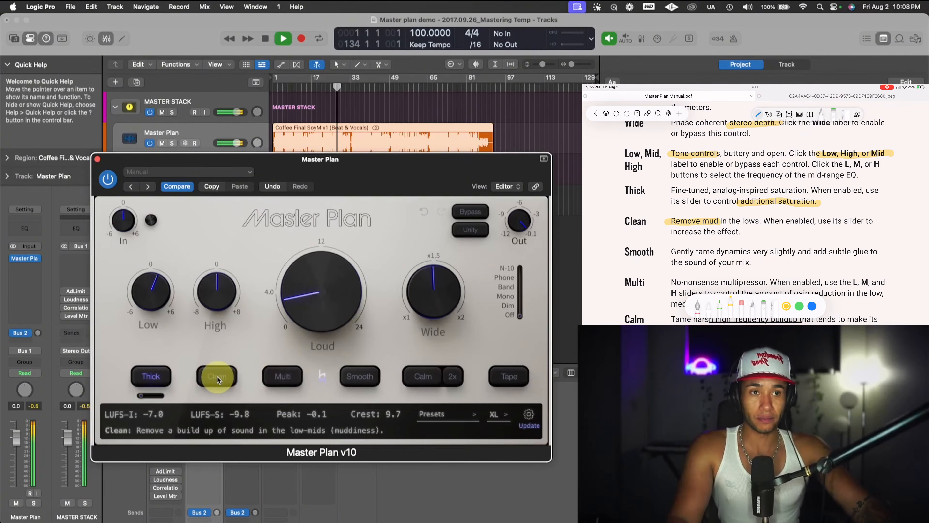
left_click(218, 377)
mouse_move(216, 397)
left_mouse_down()
mouse_move(157, 395)
mouse_move(215, 399)
left_mouse_up()
left_click(211, 380)
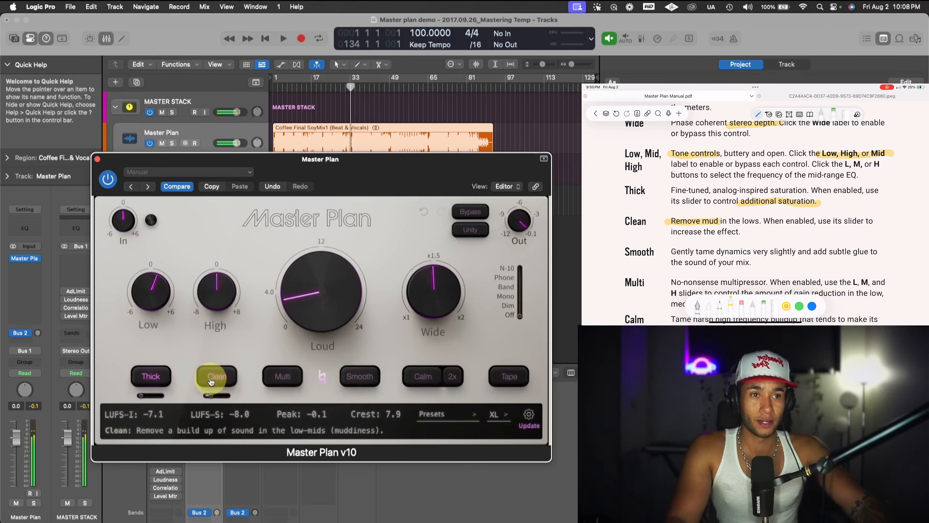
left_click(211, 379)
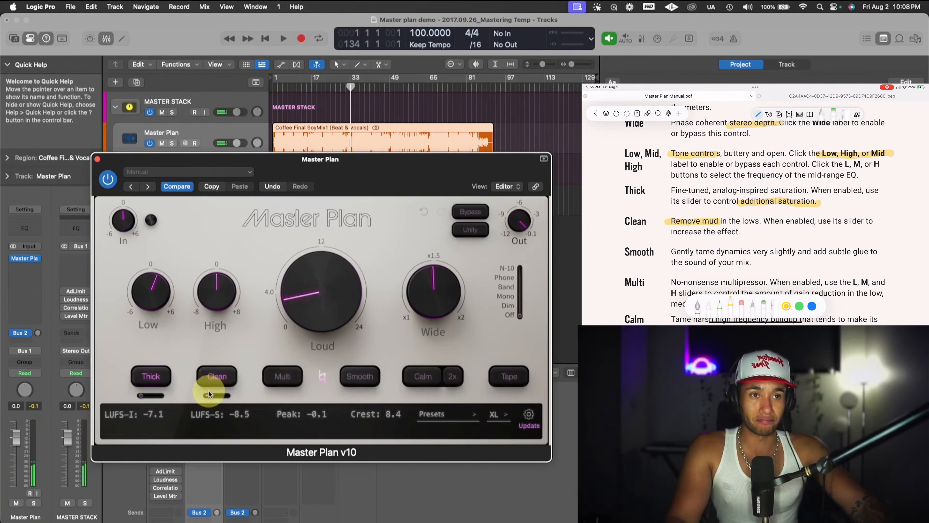
left_click_drag(211, 395, 211, 397)
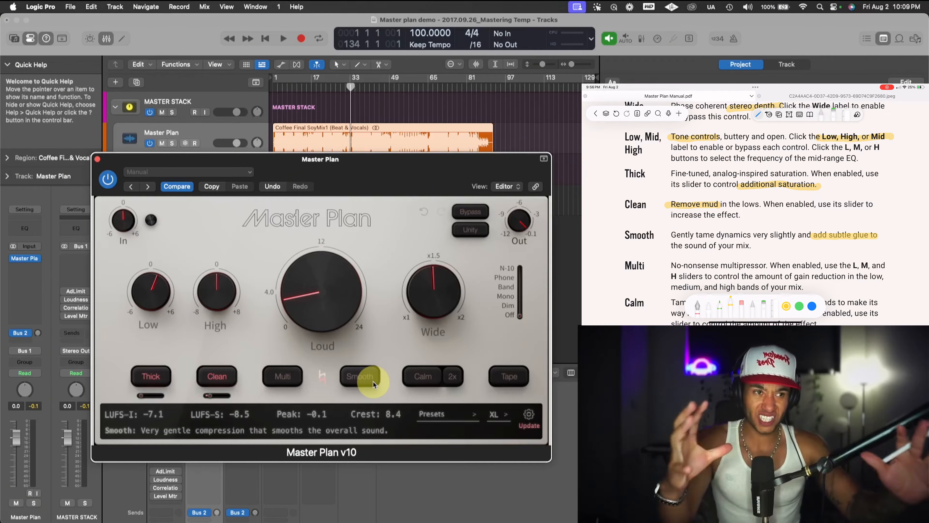
- Enable the Smooth compression during playback, compare the song with and without it, and leave it on
key("space")
left_click(370, 379)
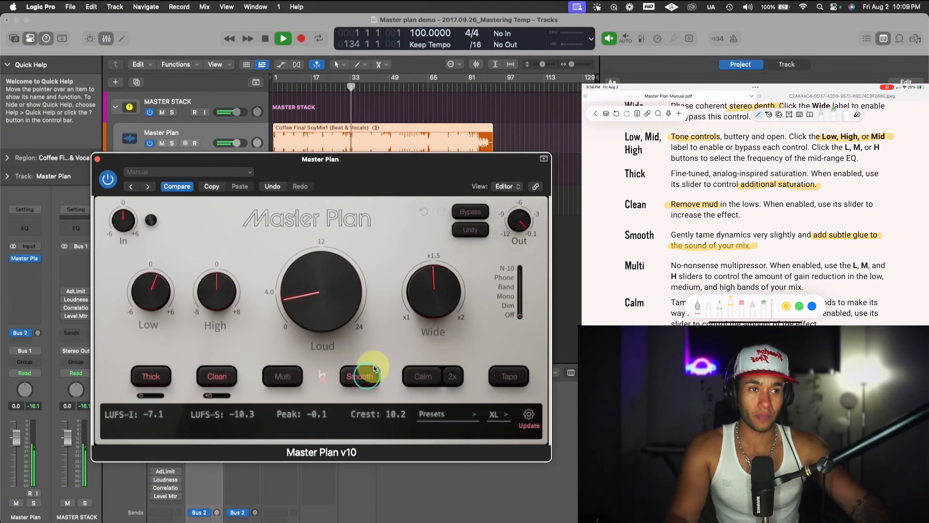
left_click(364, 381)
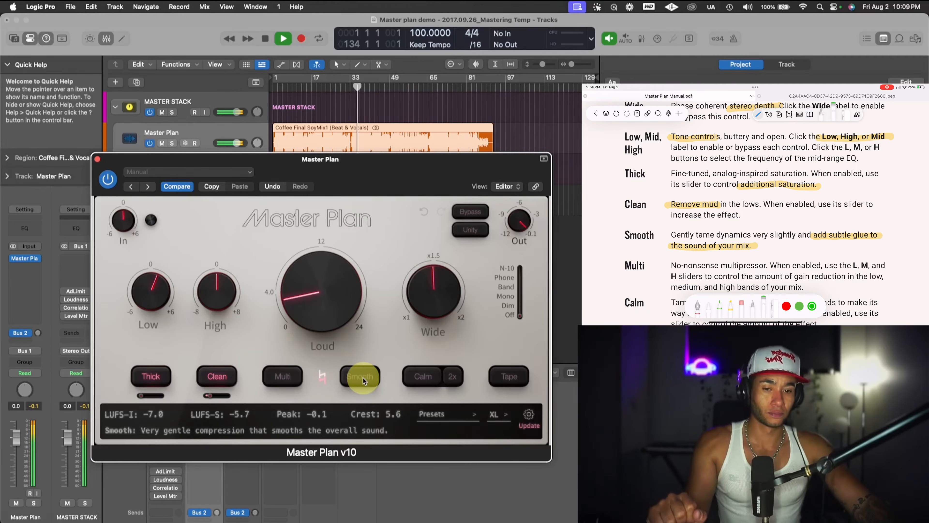
left_click(363, 378)
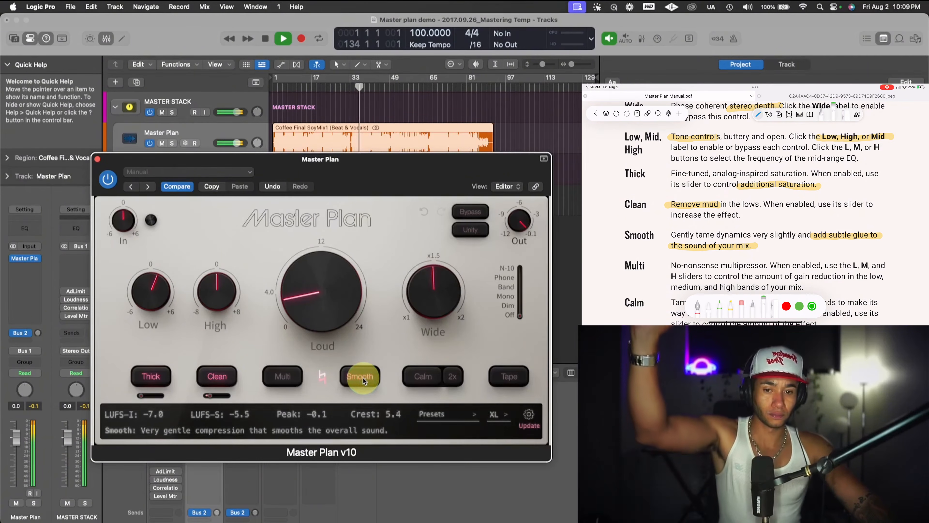
left_click(362, 377)
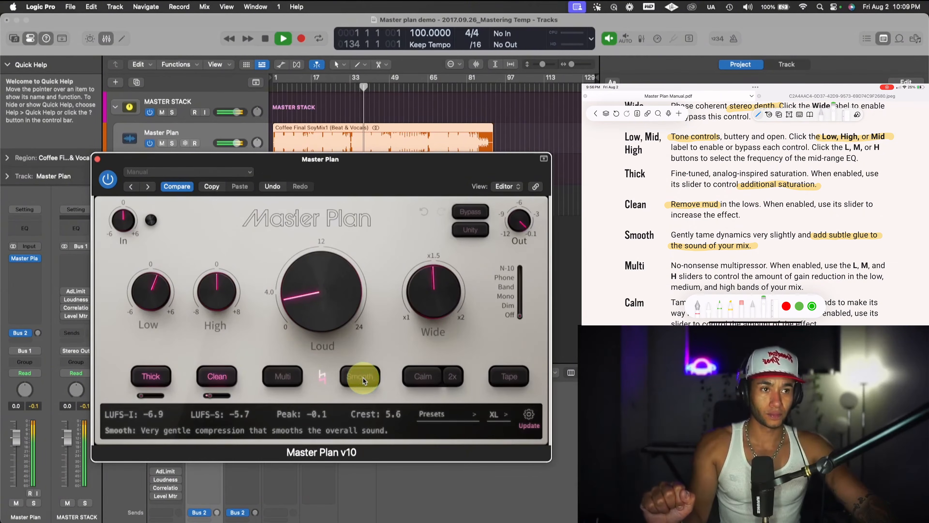
left_click(362, 377)
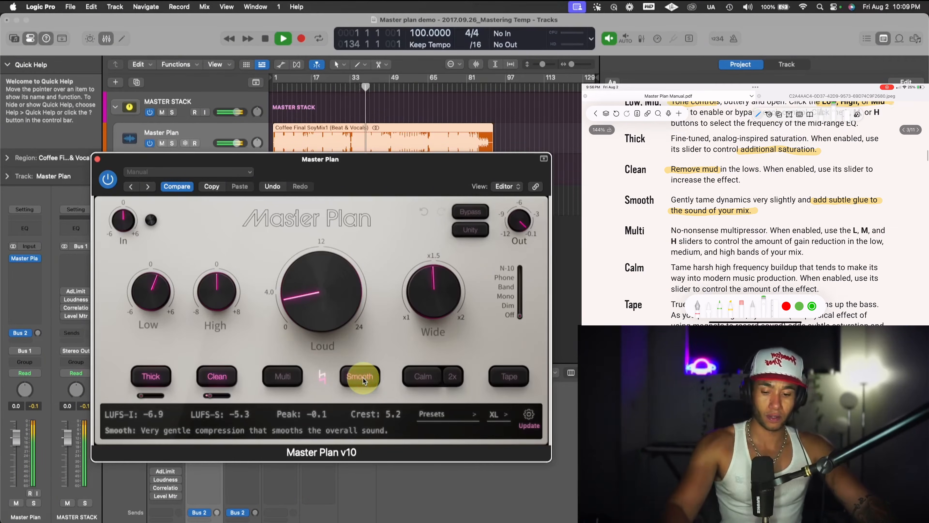
key("space")
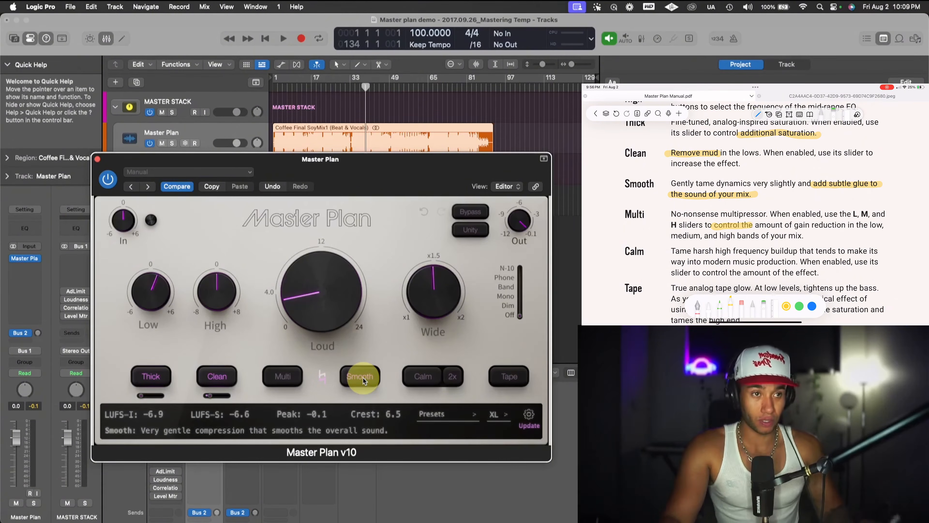
- Enable the Multi compressor and adjust its low, medium and high band gain reduction sliders while the song plays
left_click(301, 379)
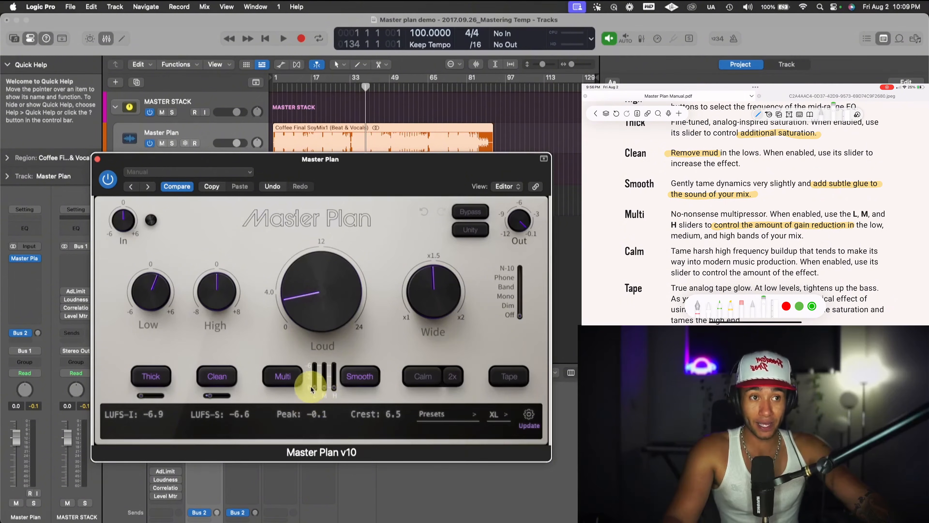
key("space")
mouse_move(317, 388)
left_click_drag(317, 388, 332, 403)
key("space")
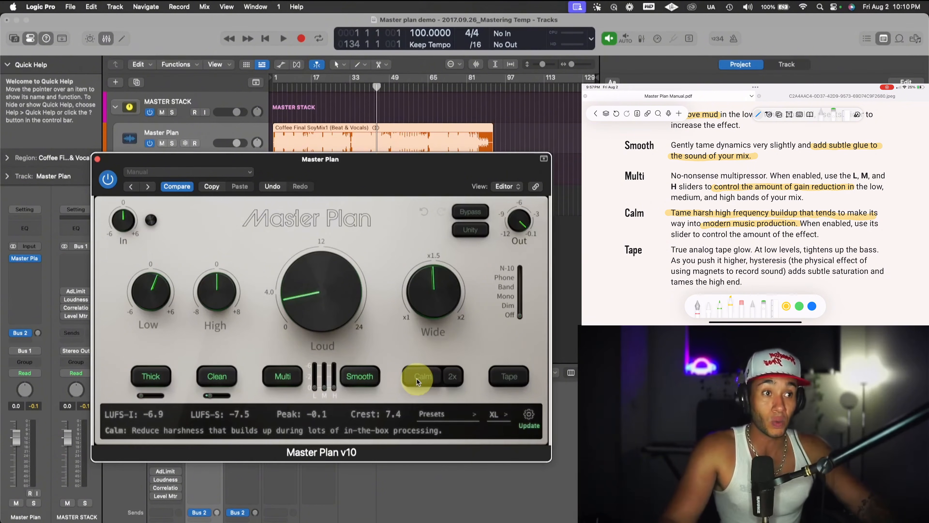
- Enable Calm and set its high-frequency taming to a low amount while listening to the song
left_click(417, 381)
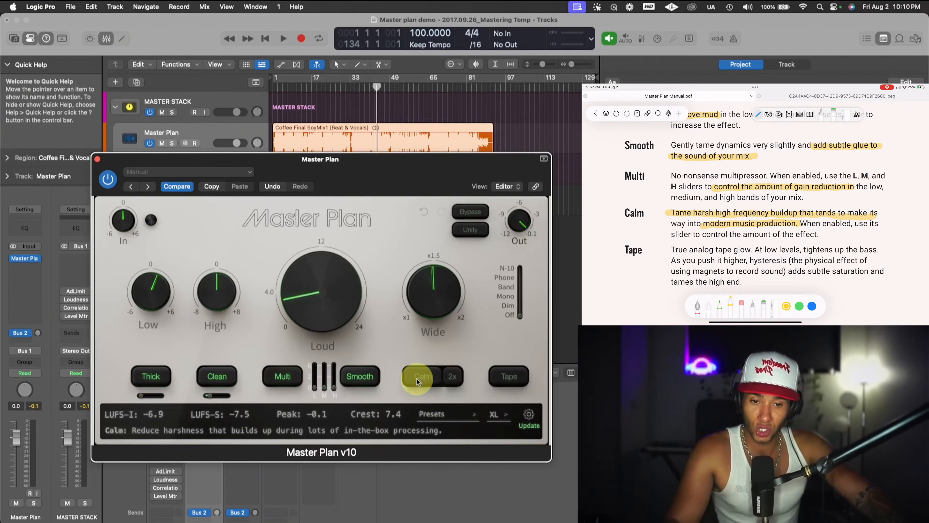
key("space")
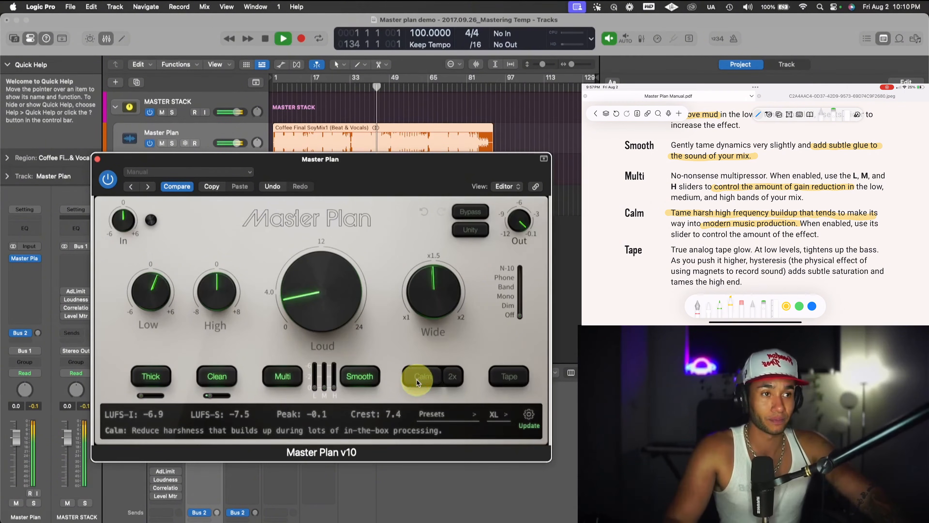
left_click(419, 380)
mouse_move(423, 395)
left_mouse_down()
mouse_move(415, 399)
mouse_move(443, 389)
mouse_move(420, 398)
left_mouse_up()
key("space")
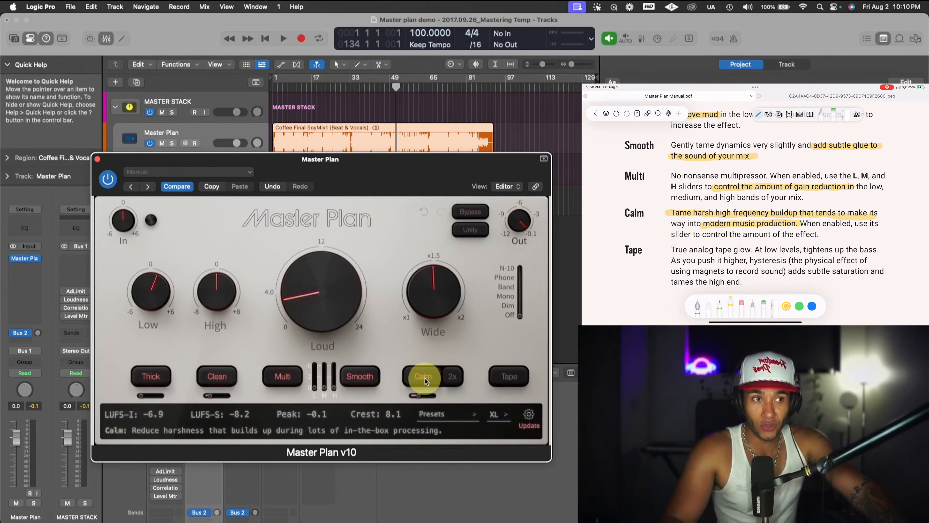
- Enable the Tape modeling and lower its amount while auditioning the song
mouse_move(331, 282)
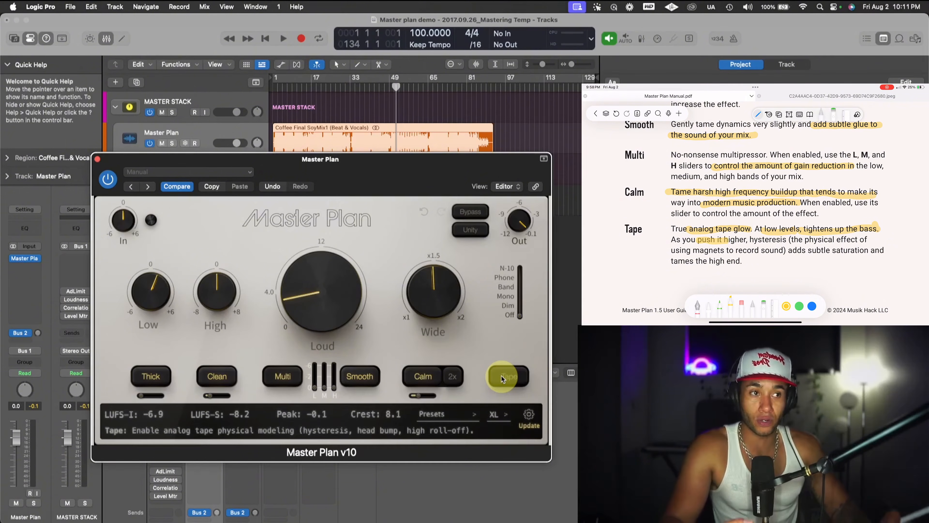
left_click(502, 379)
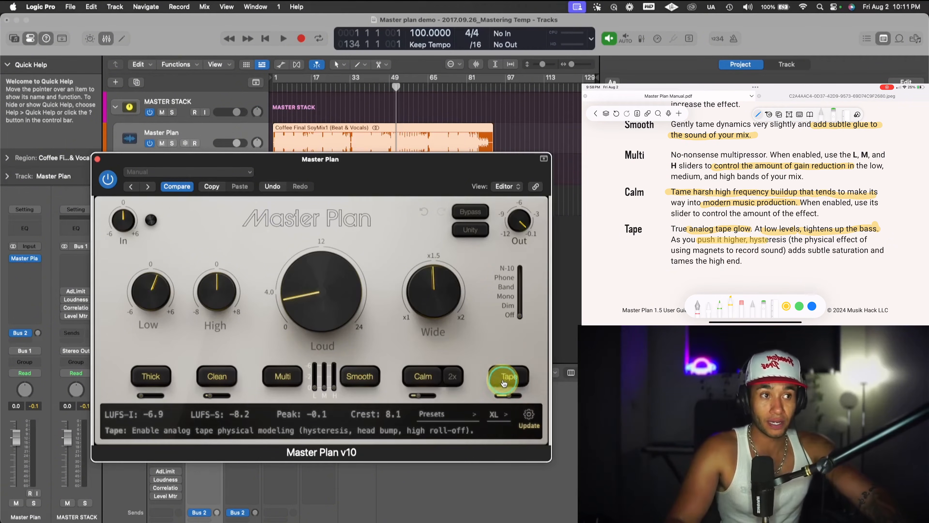
key("space")
mouse_move(509, 396)
left_mouse_down()
mouse_move(498, 397)
mouse_move(524, 398)
mouse_move(489, 403)
mouse_move(504, 395)
left_mouse_up()
key("space")
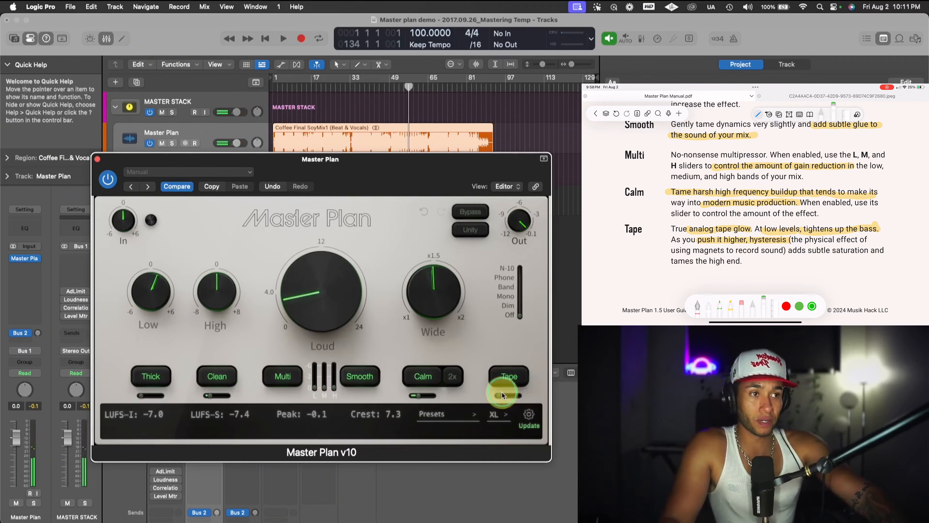
- Set the Tape character amount to 12.5%
mouse_move(510, 396)
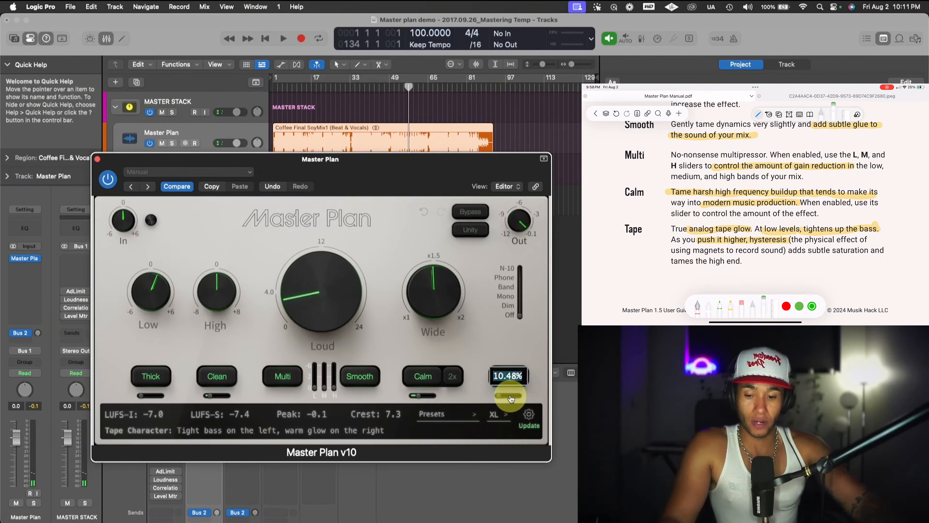
type("12.5")
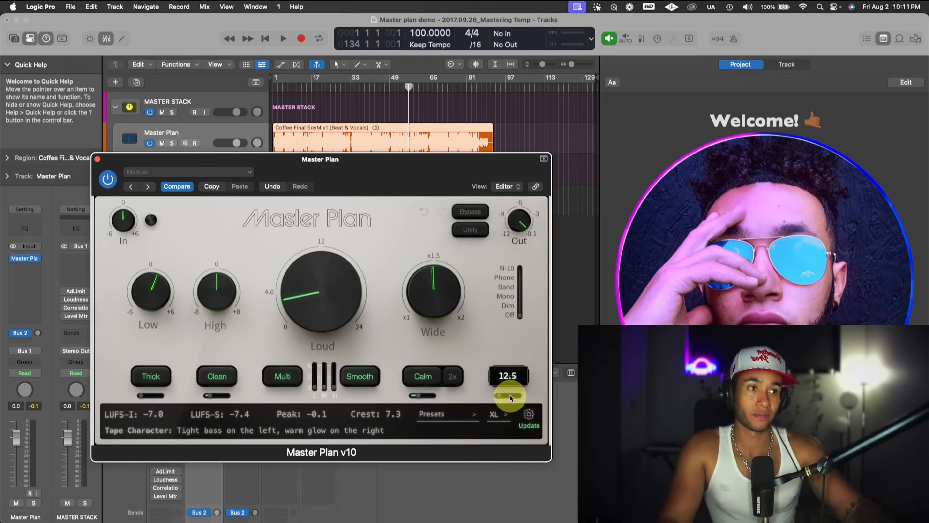
key("Return")
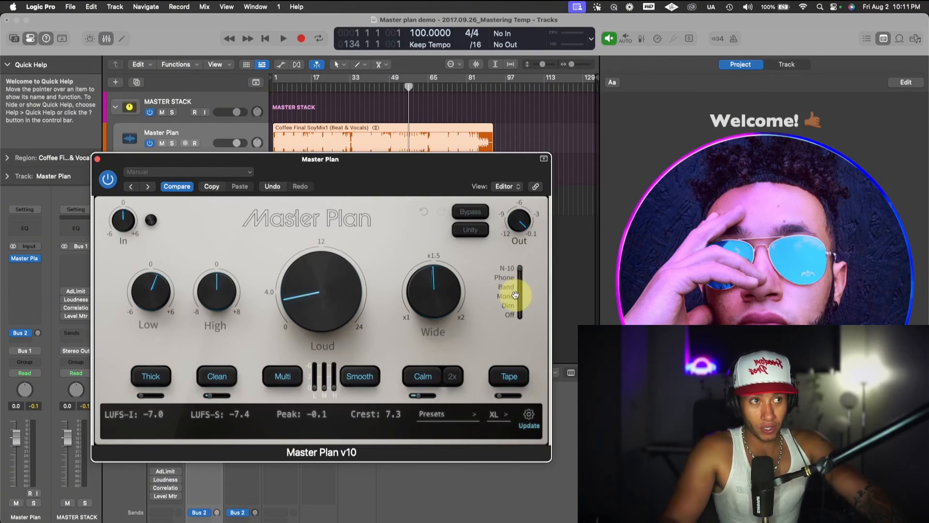
- Play the song through the monitoring selector, moving it to Dim and back to Off
key("space")
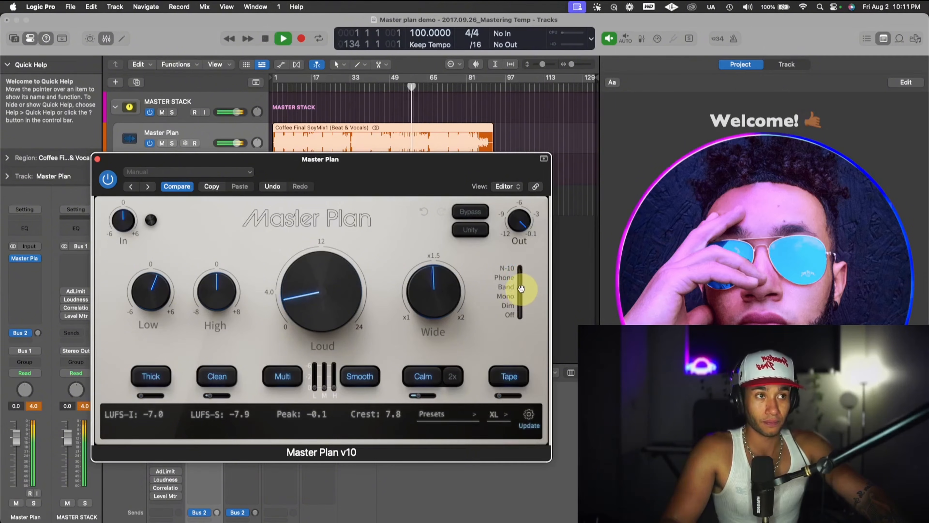
key("space")
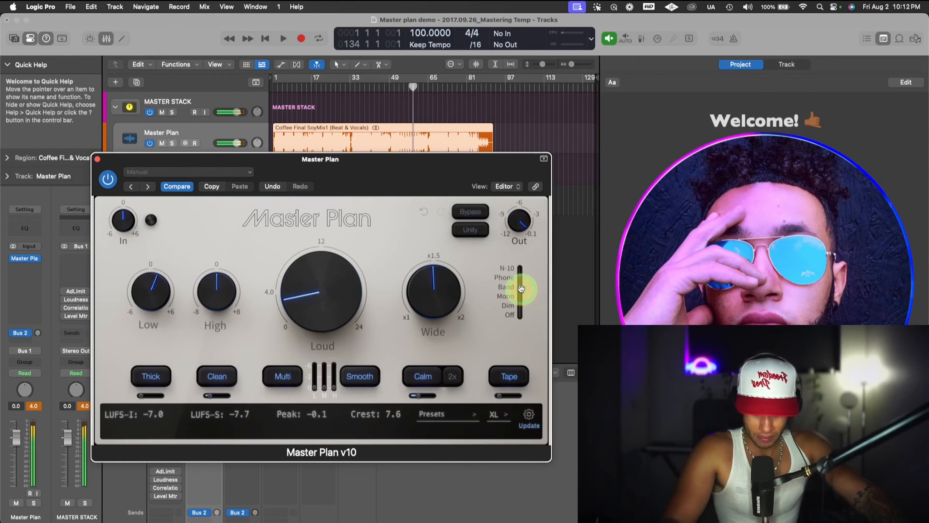
key("space")
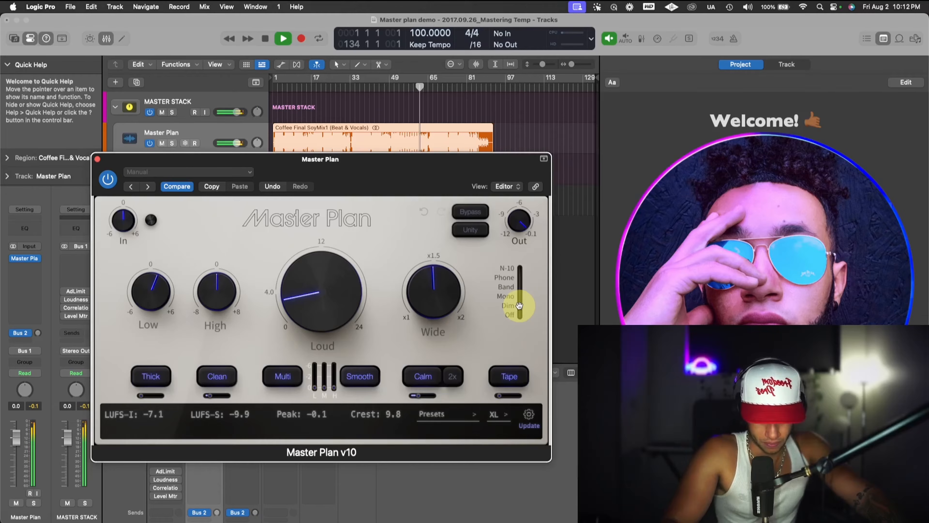
left_click(521, 307)
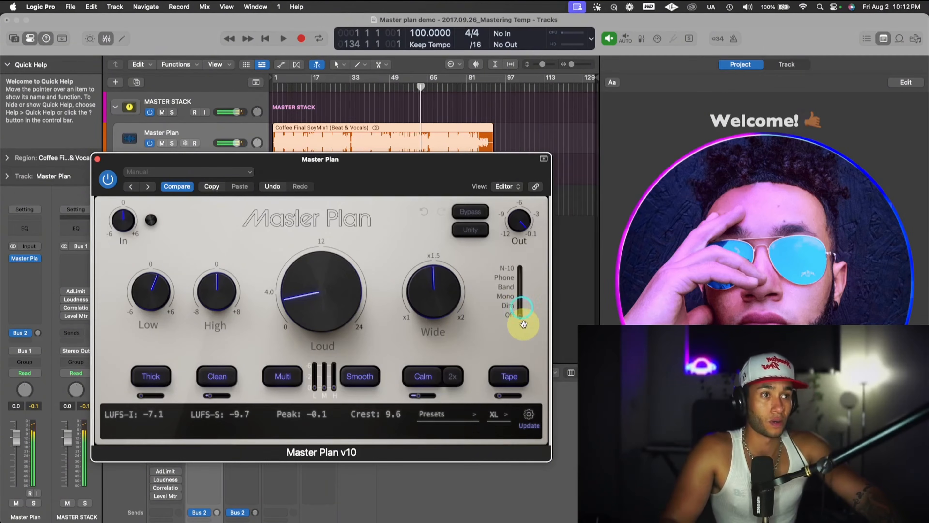
left_click(523, 320)
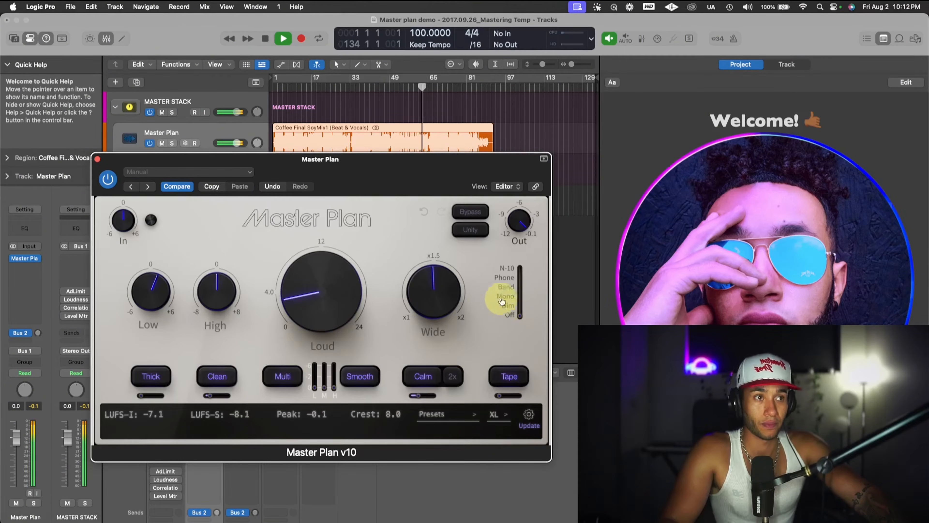
key("space")
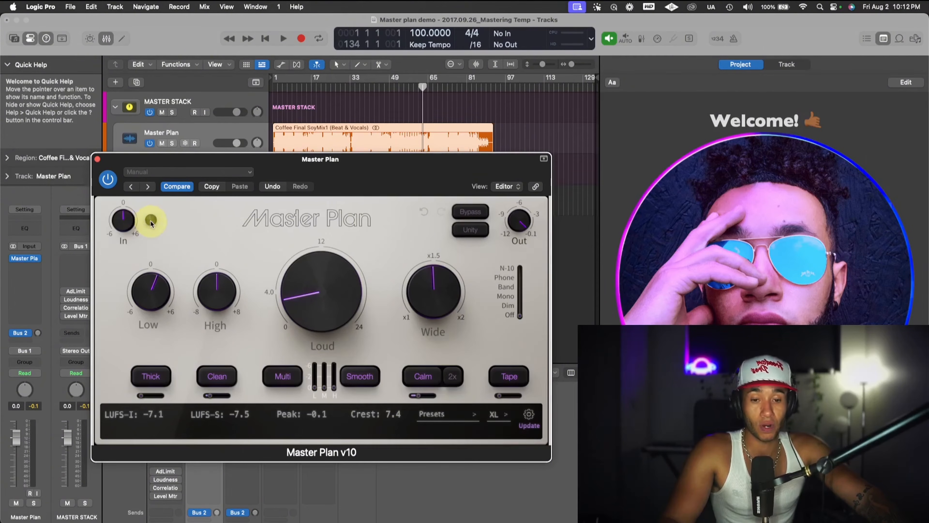
- Try raising the input gain to about 2 dB during playback, and return it to 0
key("space")
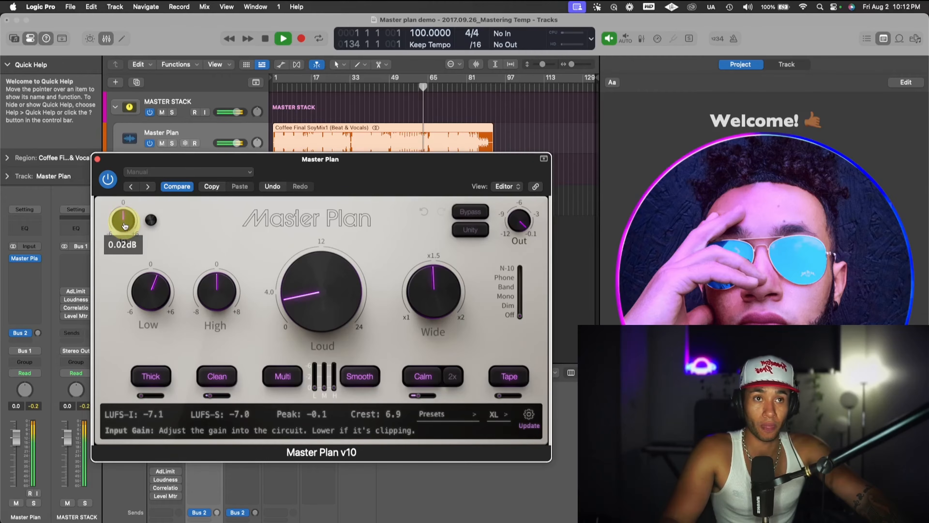
left_click_drag(124, 225, 130, 209)
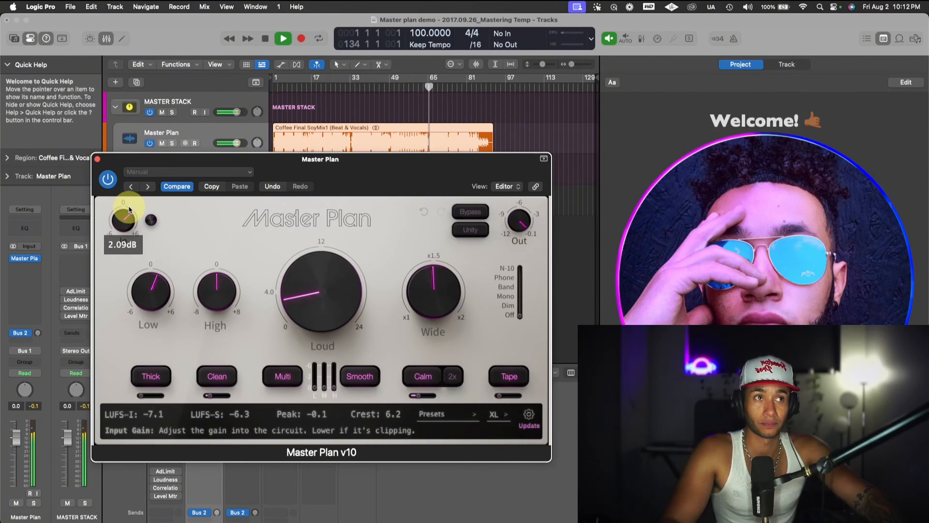
left_click_drag(129, 209, 124, 221)
key("space")
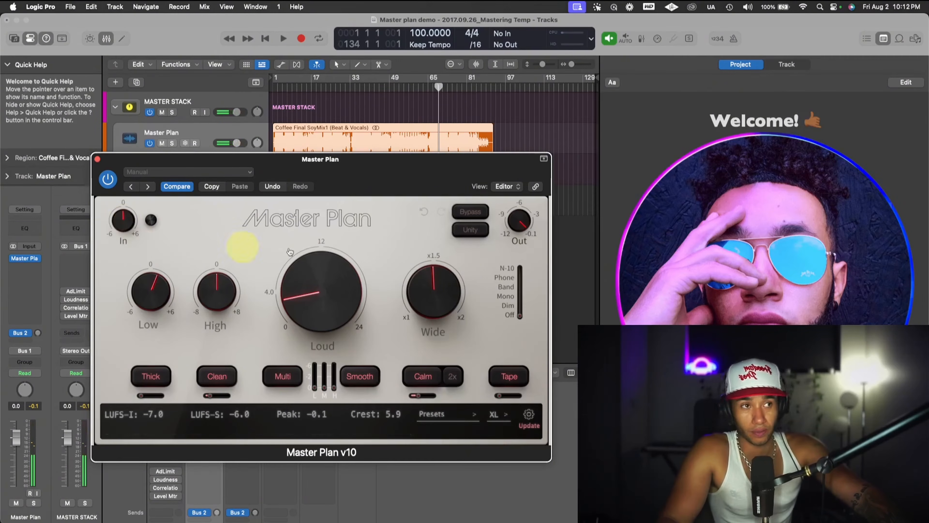
mouse_move(523, 211)
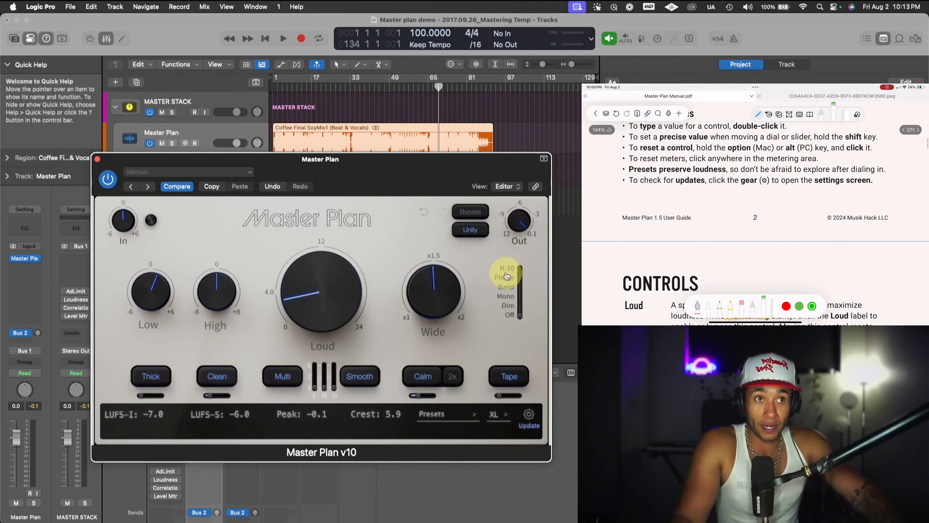
mouse_move(316, 313)
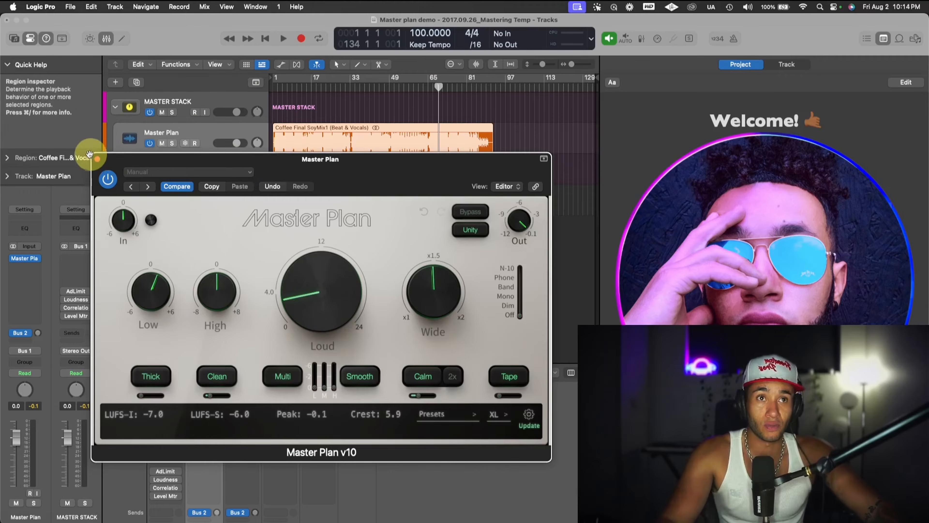
- Close the Master Plan plugin window and rename the second Master Plan track as ozone10
left_click(97, 158)
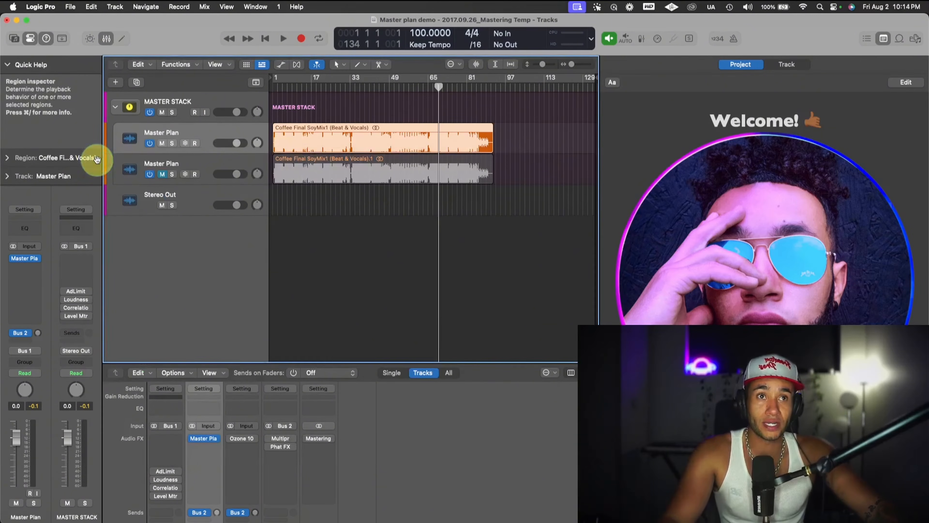
left_click(208, 167)
double_click(168, 162)
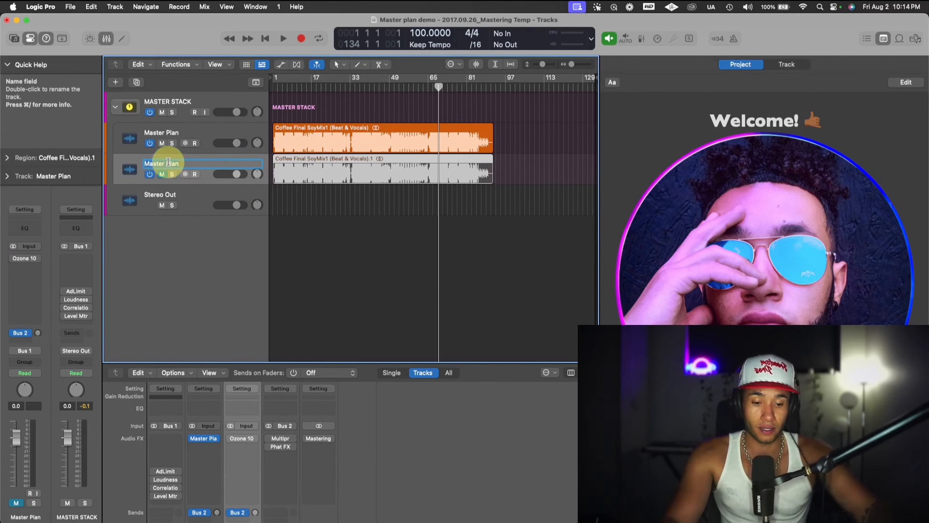
type("ozon")
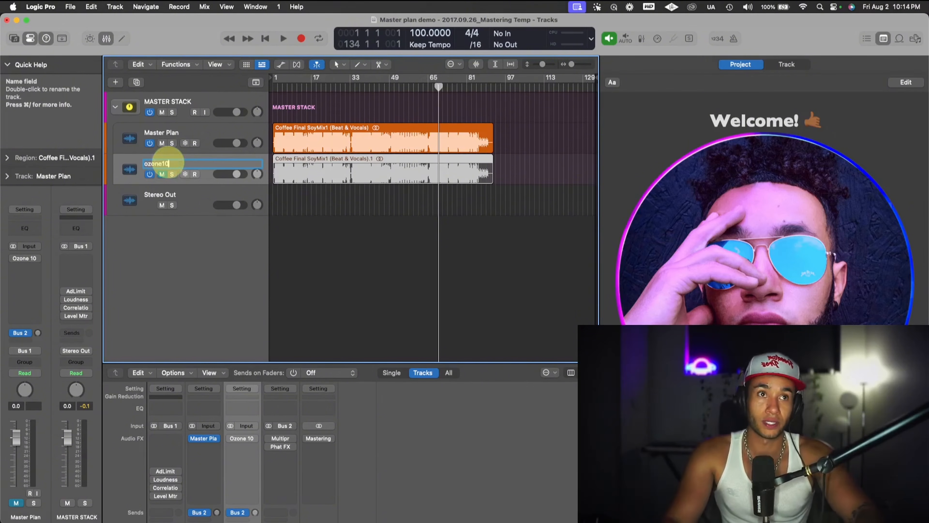
type("e10")
key("Return")
- Mute the Master Plan track, unmute the ozone10 track and return the playhead to the start of the song
left_click(166, 139)
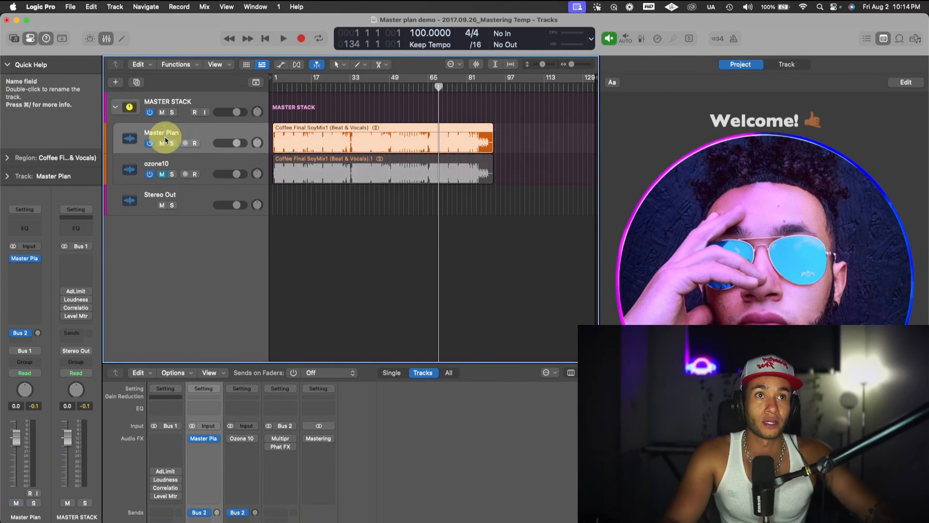
left_click(163, 142)
left_click(161, 174)
left_click(289, 88)
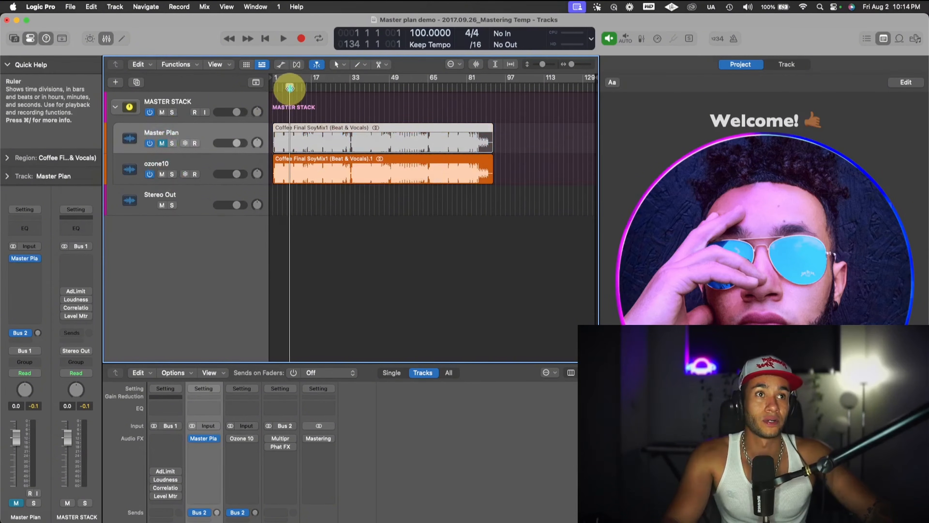
left_click(276, 87)
left_click(195, 160)
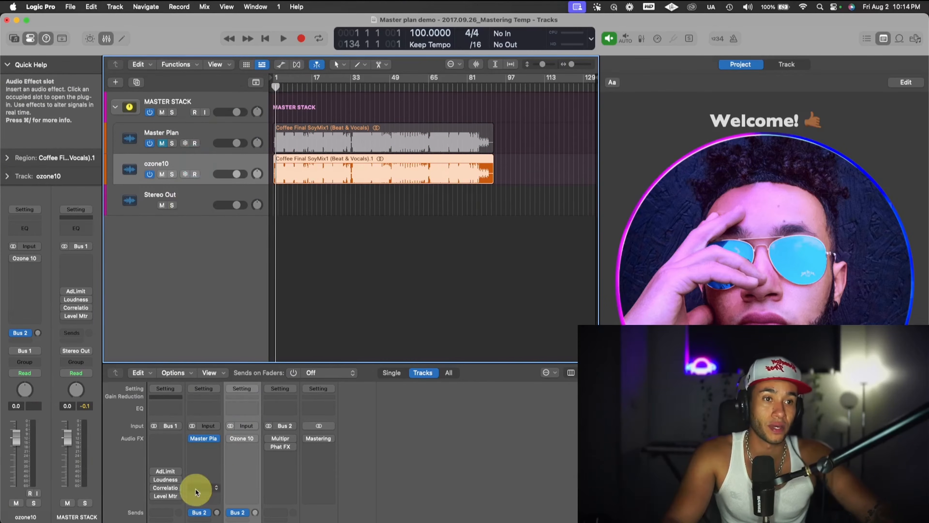
- Open Ozone 10 on the ozone10 track, start its assistant analysis during playback and power the plugin on
key("space")
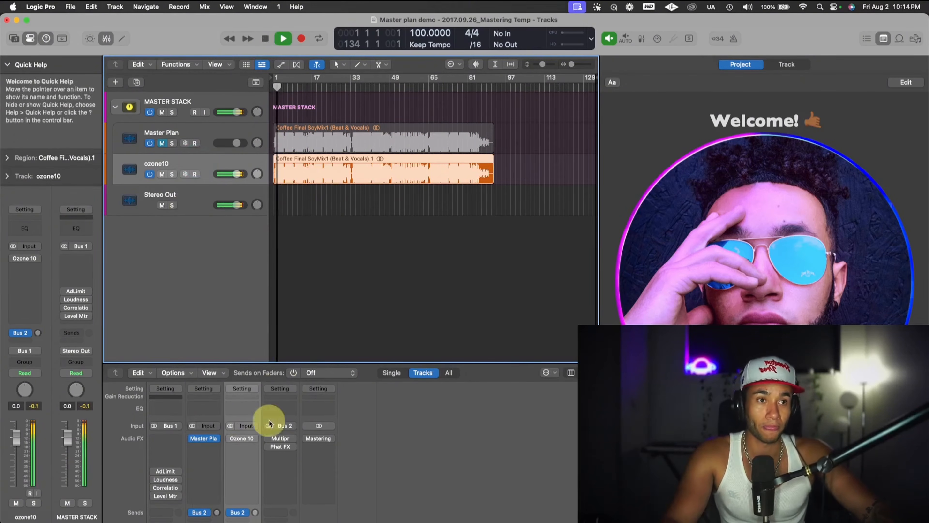
key("space")
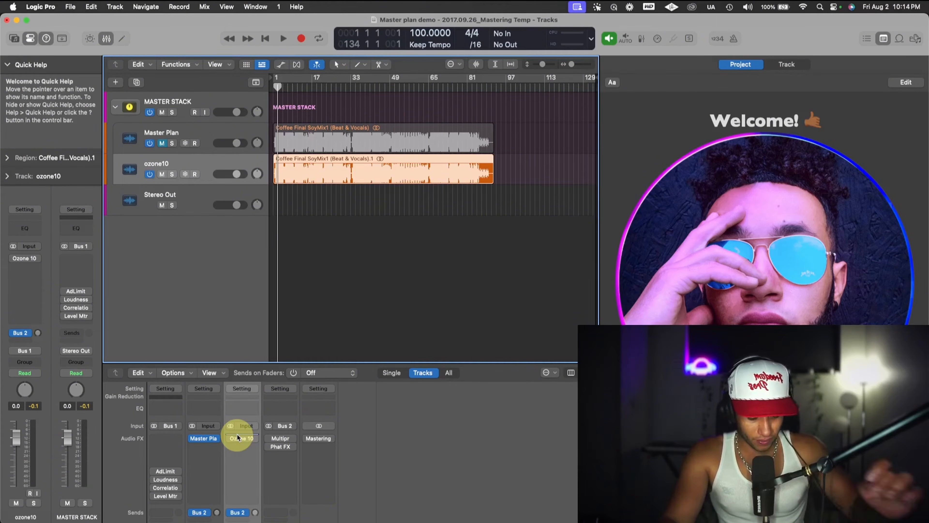
left_click_drag(238, 438, 297, 462)
key("space")
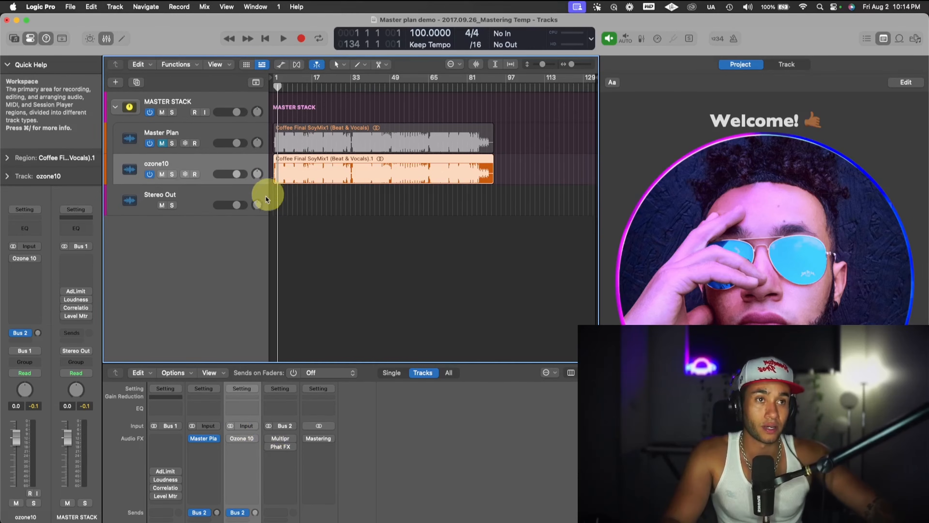
left_click(243, 438)
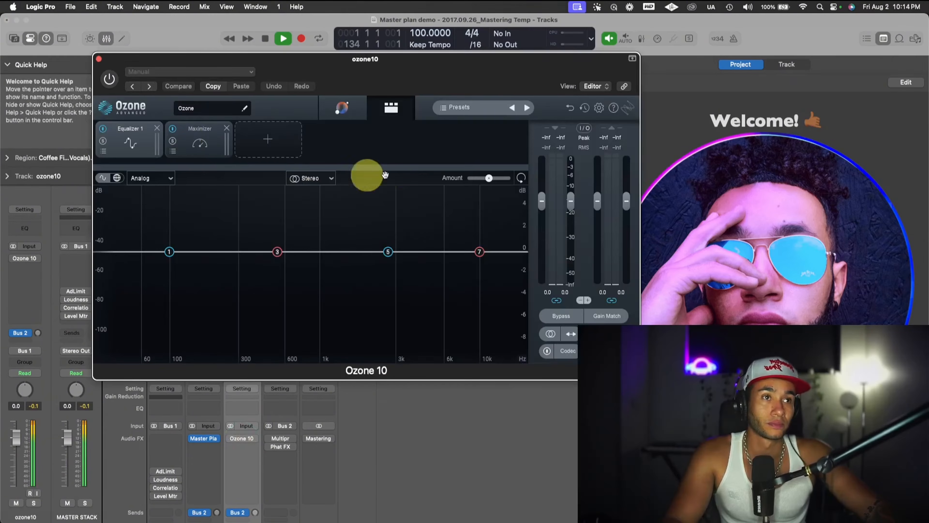
left_click(350, 108)
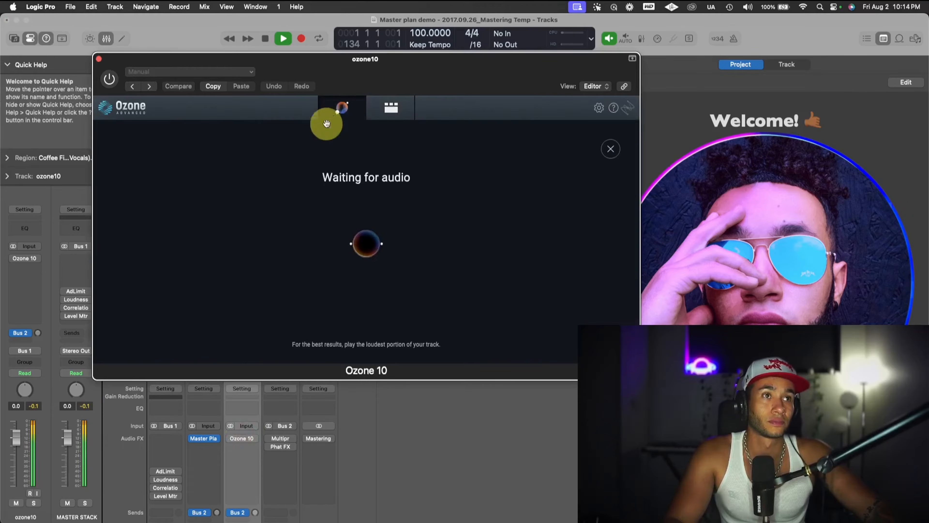
left_click_drag(369, 79, 392, 250)
left_click(131, 250)
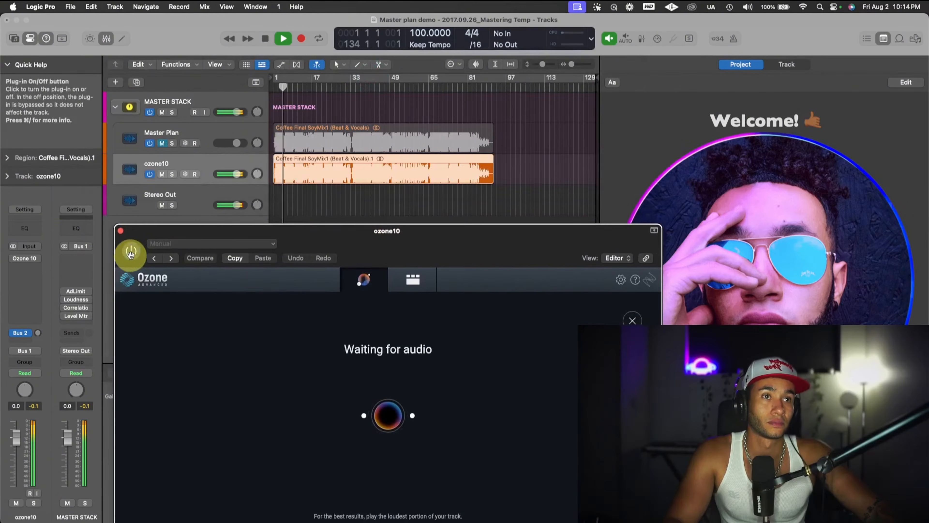
- Restart playback from the beginning of the song and set a cycle range from bar 2 to bar 9 for the analysis
left_click(276, 87)
scroll(278, 88, "up", 10)
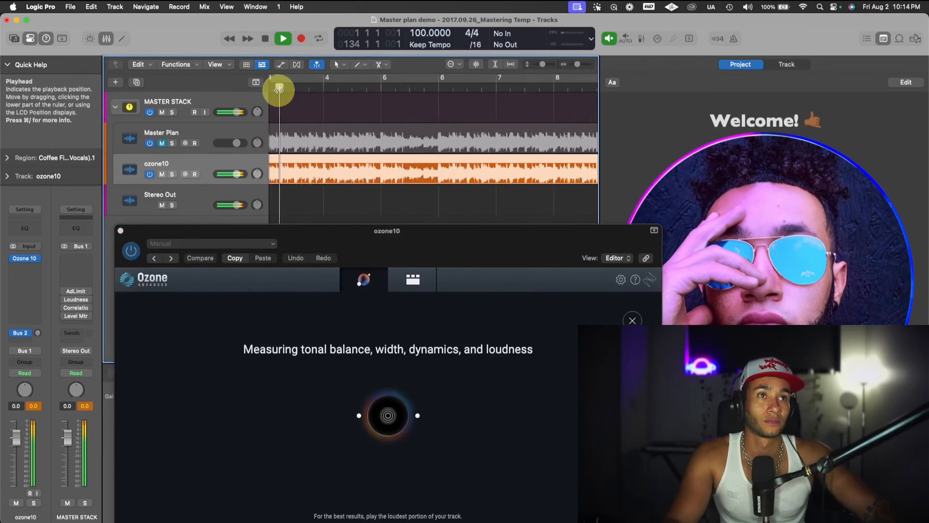
scroll(302, 92, "down", 4)
left_click_drag(295, 76, 483, 79)
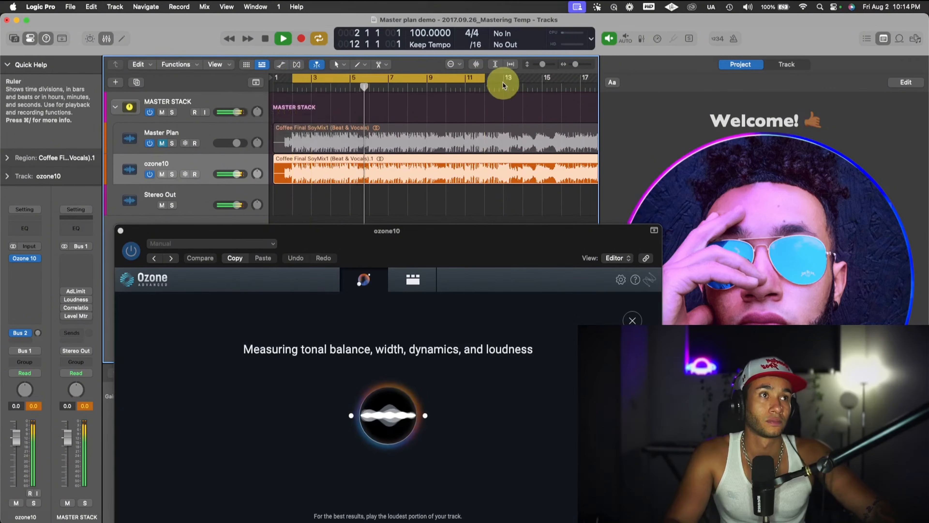
left_click_drag(482, 78, 426, 98)
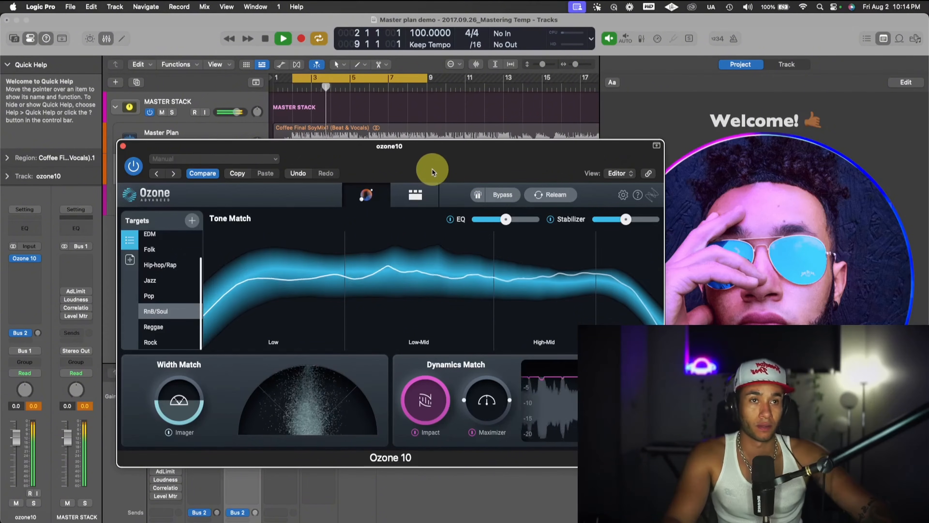
- Compare the looped section with Ozone 10 on and off, and leave it on
key("space")
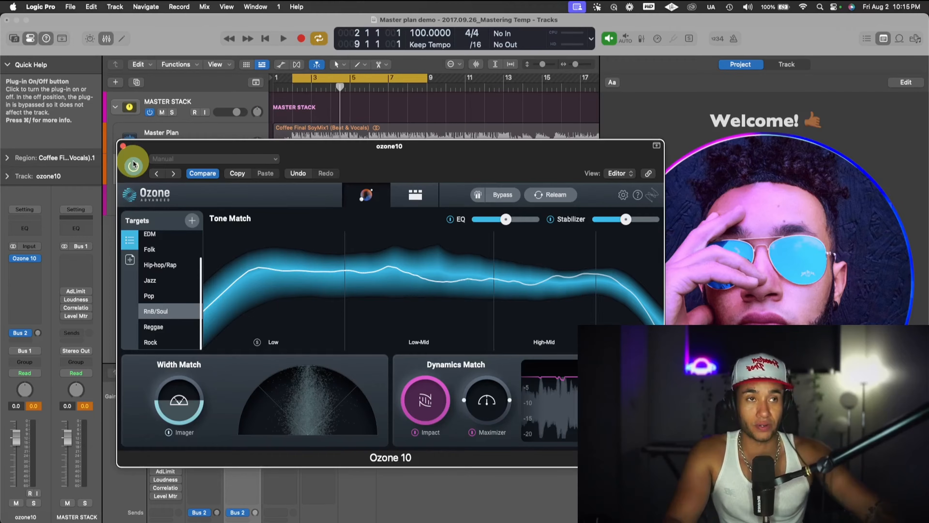
key("space")
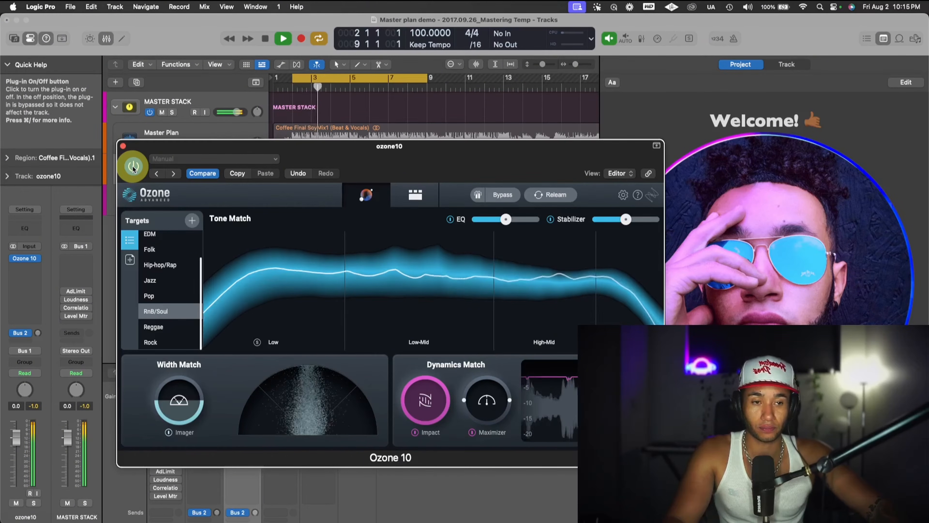
left_click(134, 168)
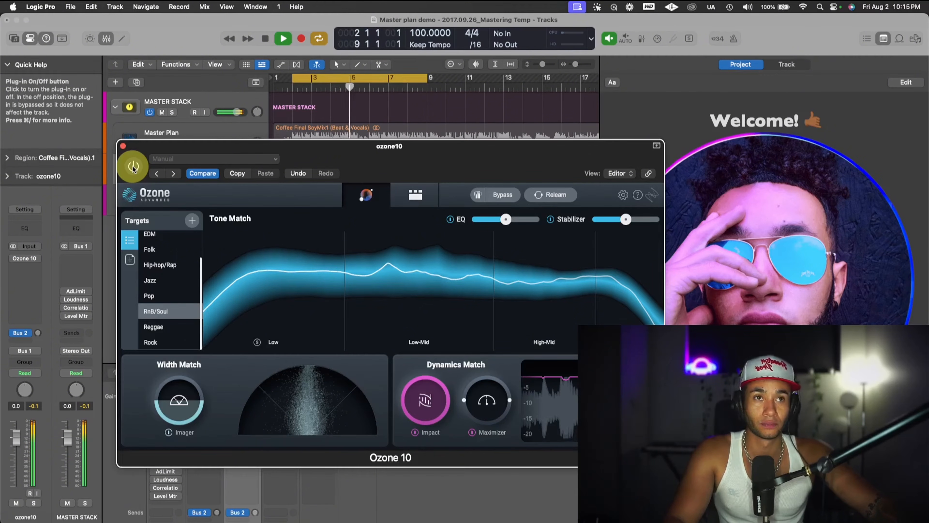
left_click(134, 168)
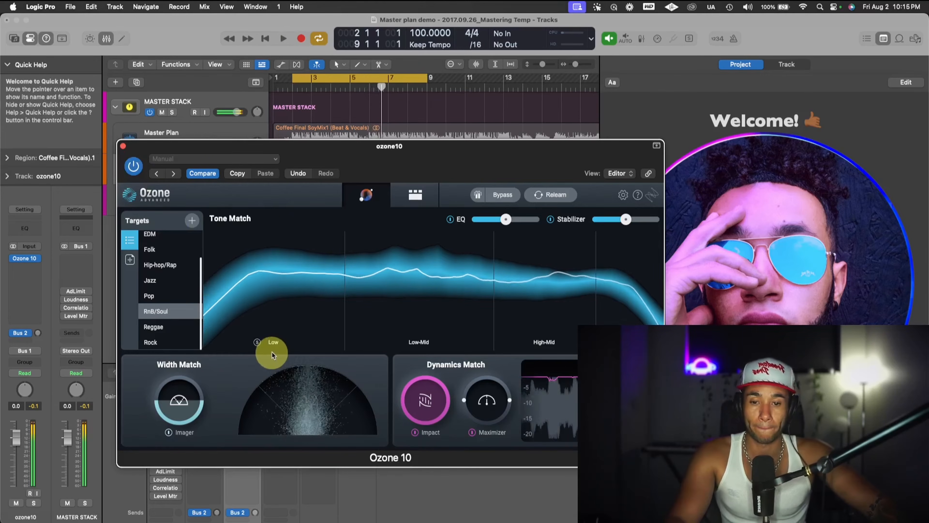
key("space")
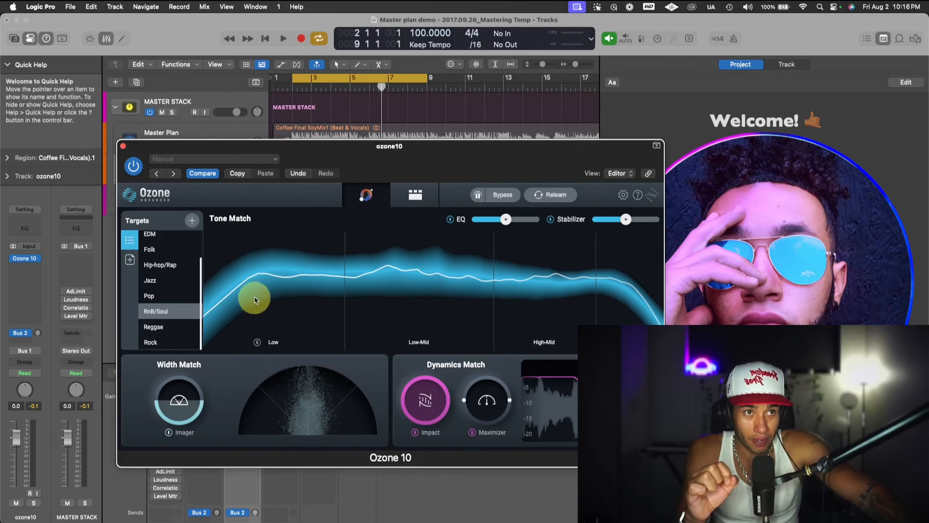
- Look through the genre targets available for the Ozone 10 tone match
scroll(164, 274, "down", 2)
scroll(164, 274, "up", 5)
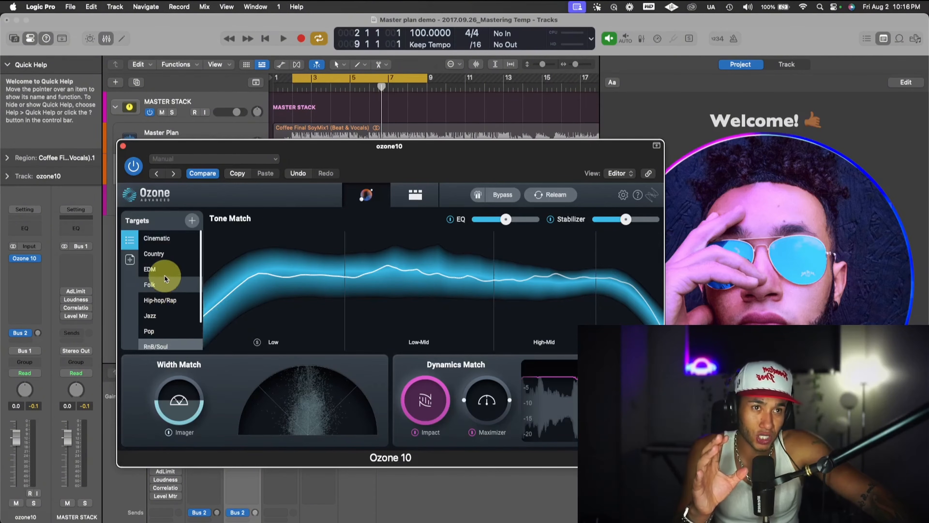
- Open the Stabilizer module in Ozone's detailed module view, compare its Shape and Cut modes, and leave it on Cut
scroll(162, 257, "down", 2)
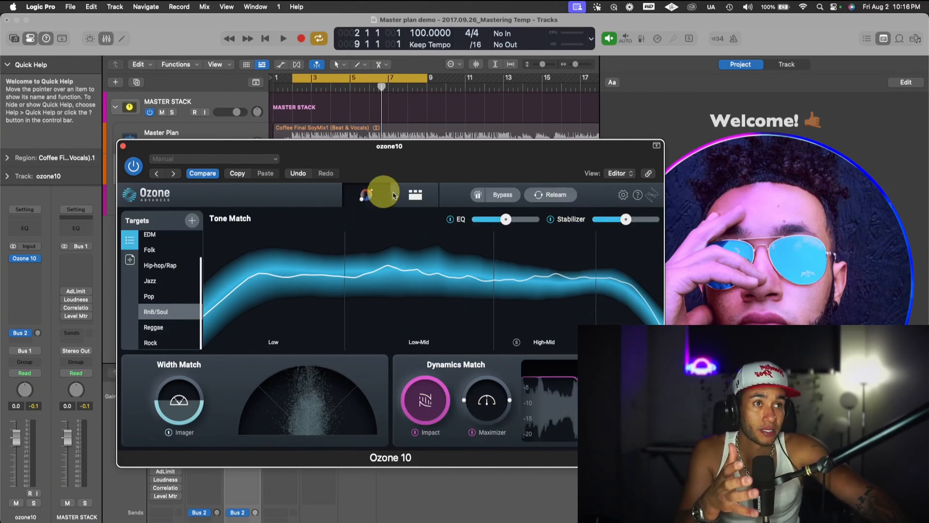
left_click(425, 196)
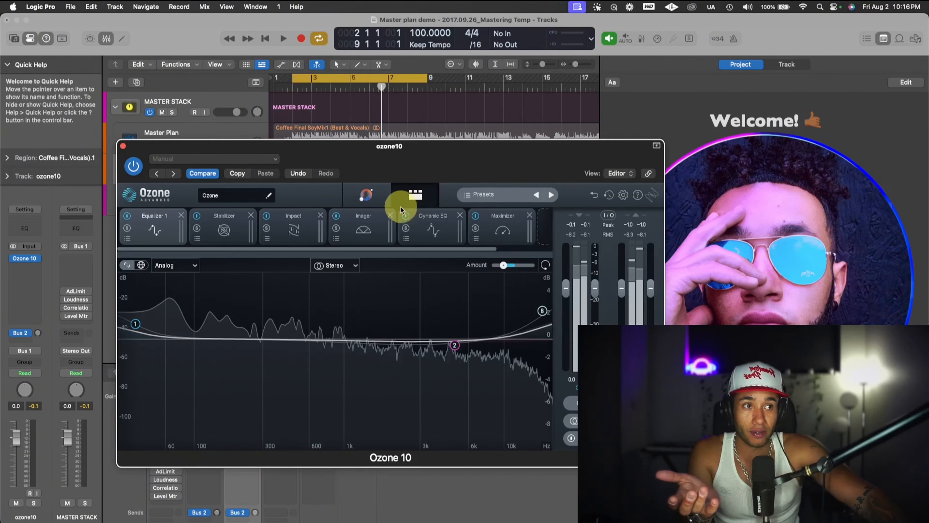
left_click(227, 231)
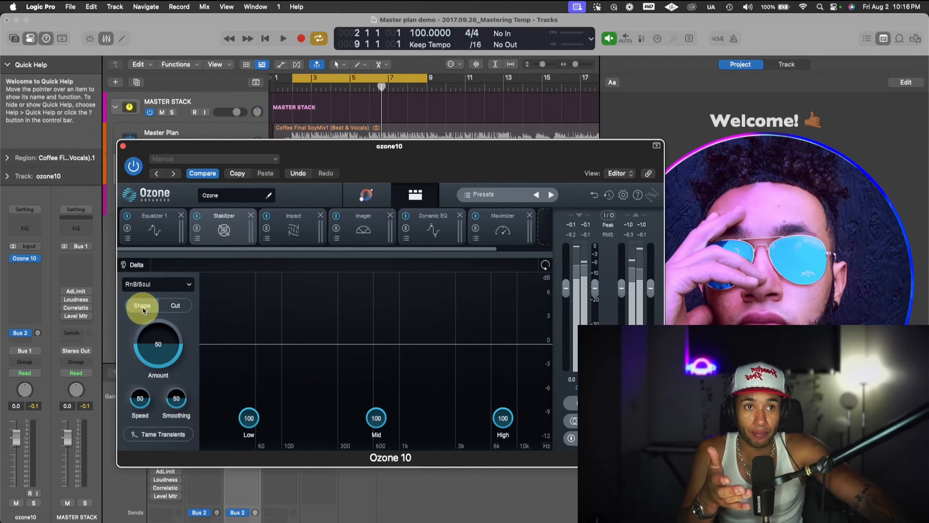
left_click(170, 307)
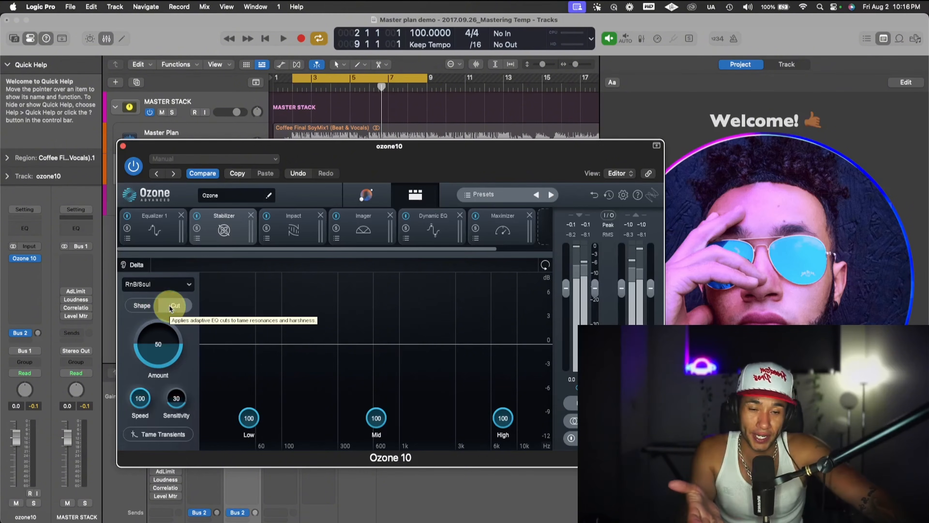
left_click(144, 305)
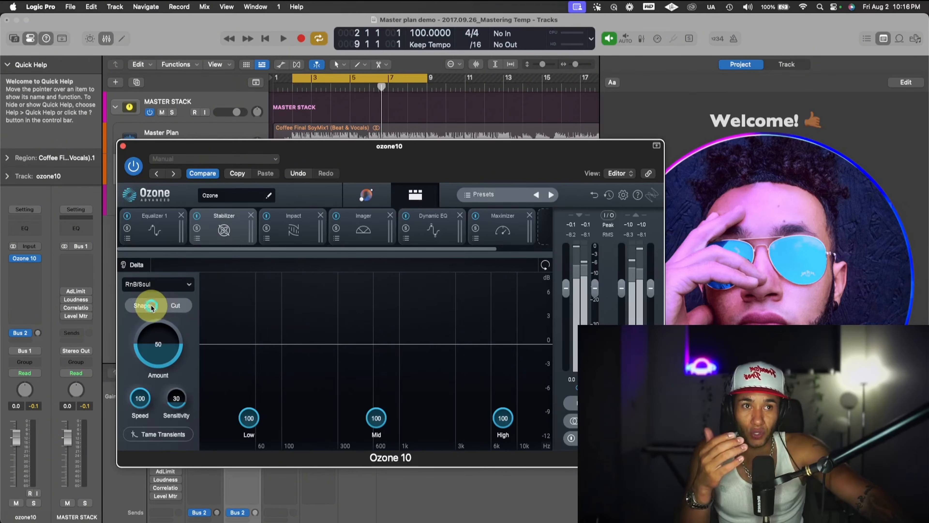
left_click(181, 306)
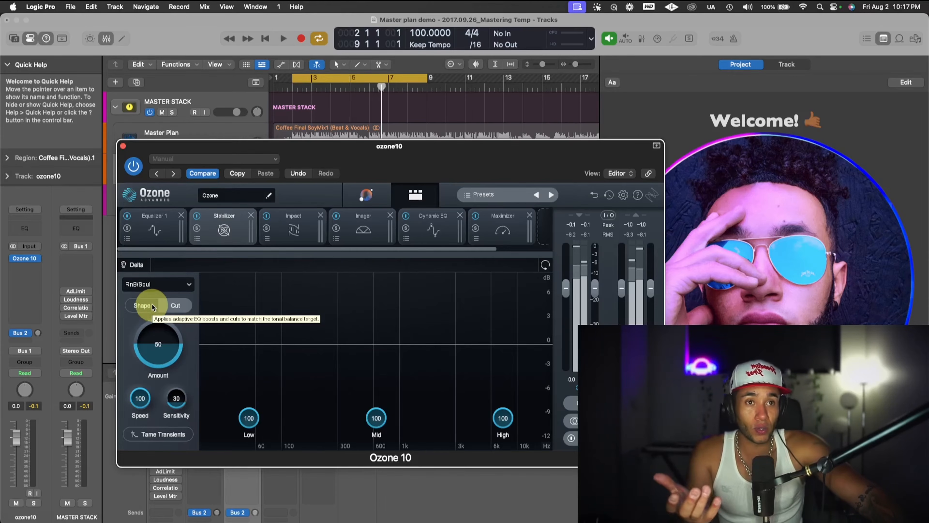
left_click(145, 305)
left_click(176, 306)
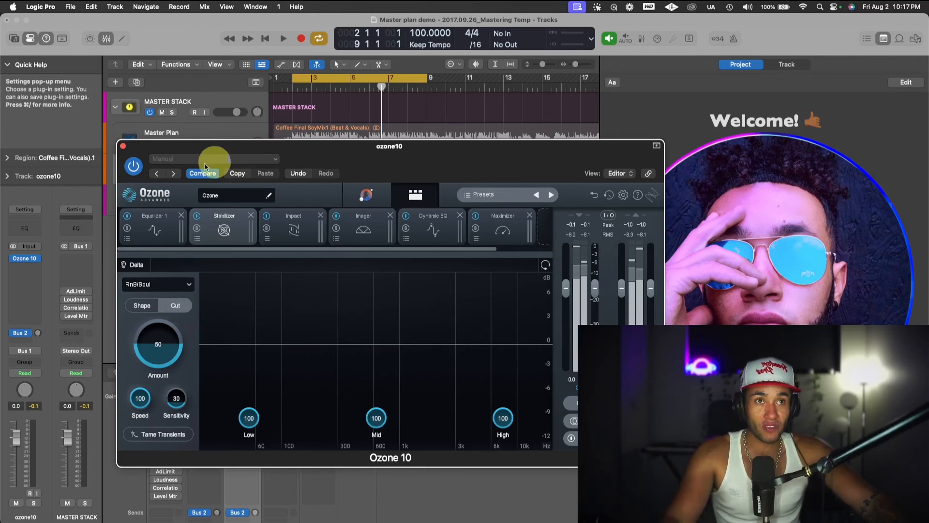
- Move the Ozone window below the track list and play the loop to watch the Stabilizer's adaptive cuts
left_click_drag(358, 153, 358, 189)
key("space")
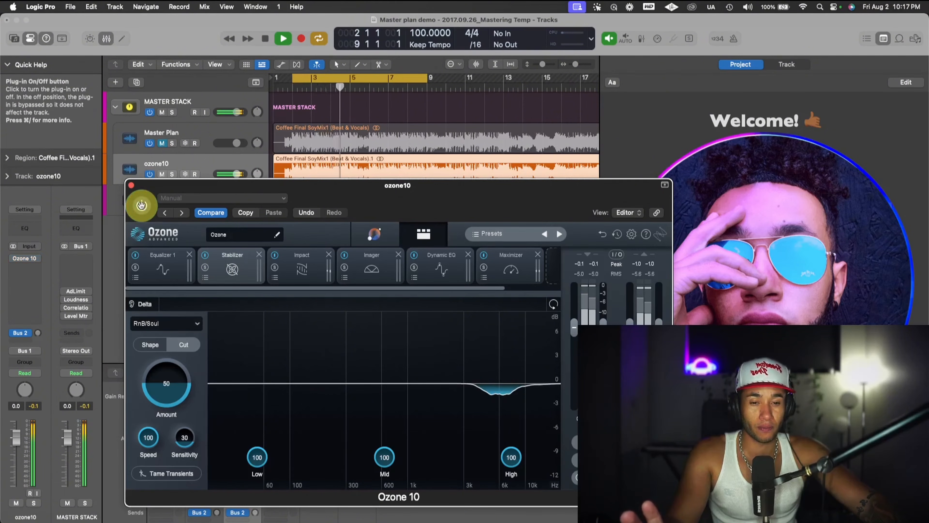
key("space")
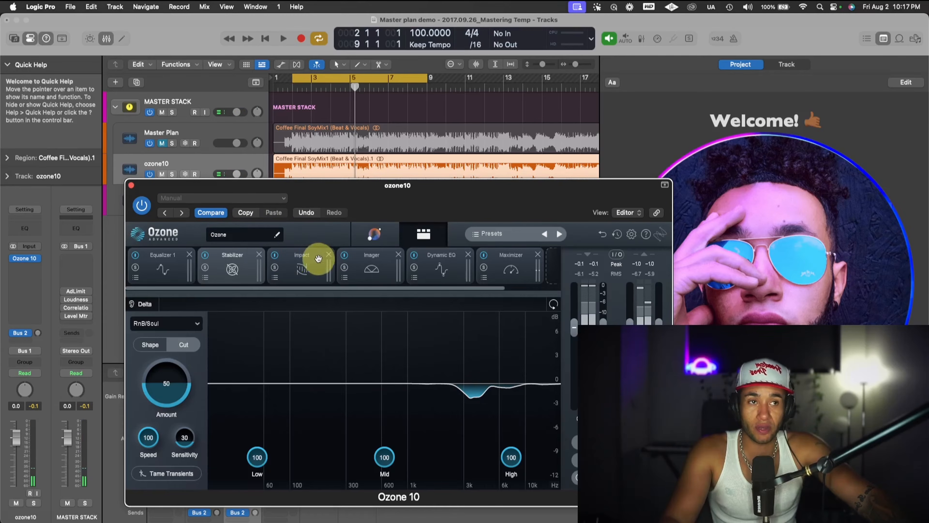
- Open the Impact module during looped playback and audition its frequency bands in solo
key("space")
left_click(304, 262)
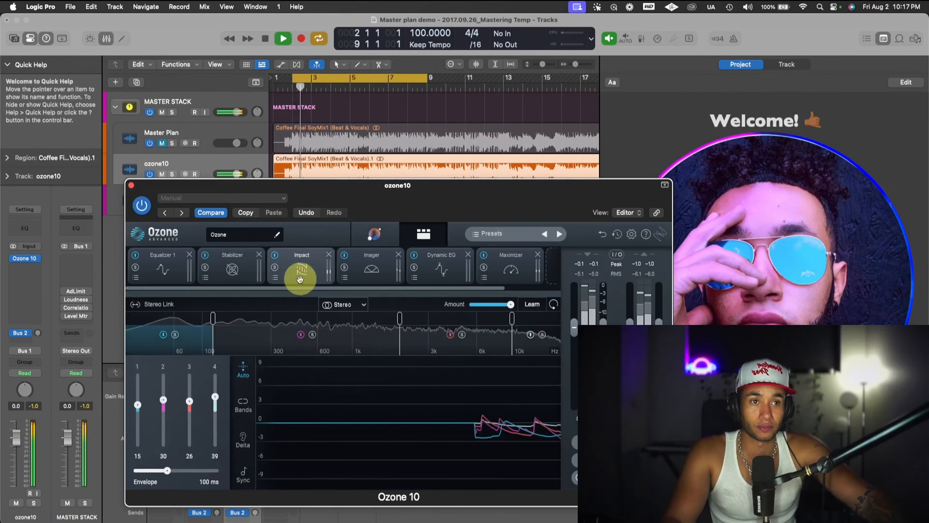
key("space")
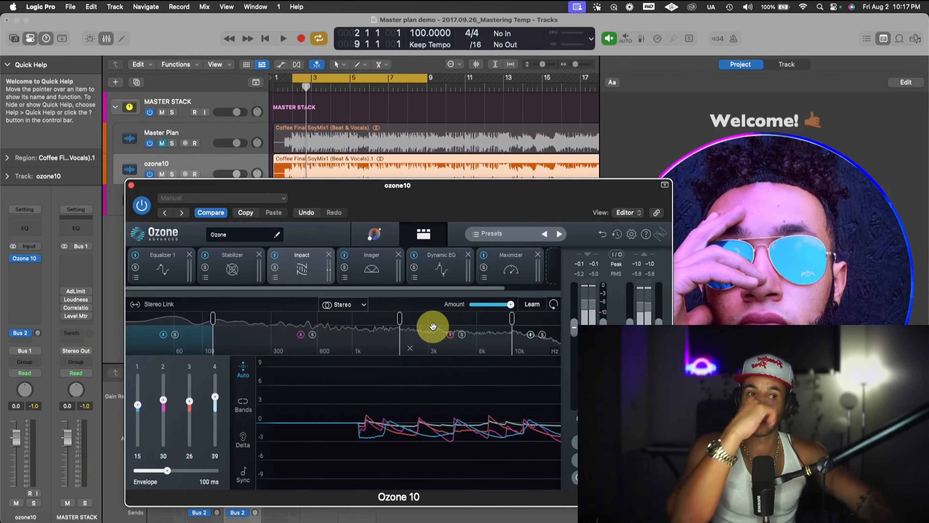
left_click(174, 336)
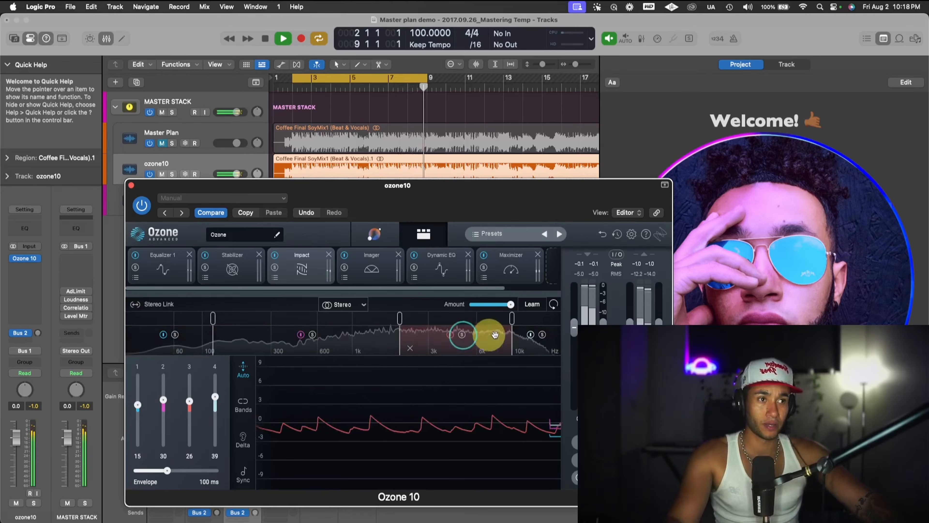
left_click(542, 335)
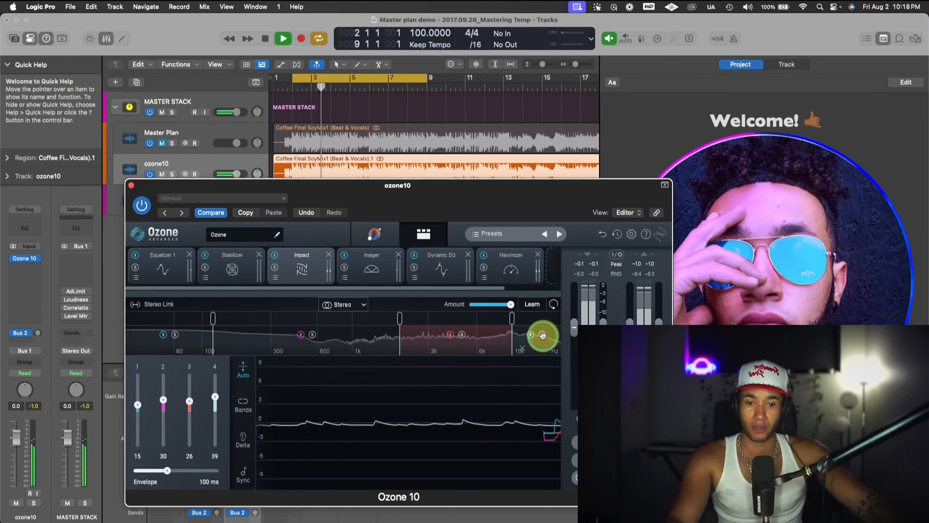
- Review the Imager, Dynamic EQ and Maximizer modules while the loop plays, and stop playback
left_click(384, 268)
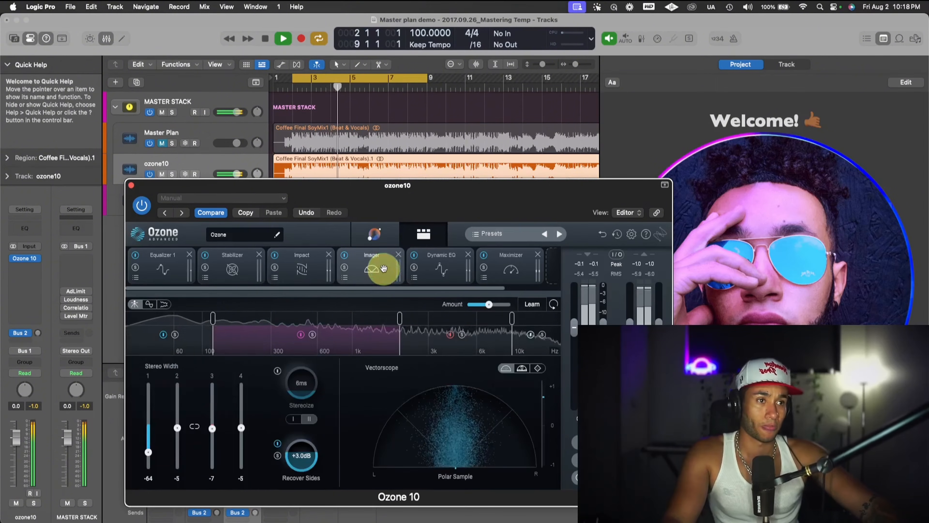
left_click(439, 270)
left_click(510, 270)
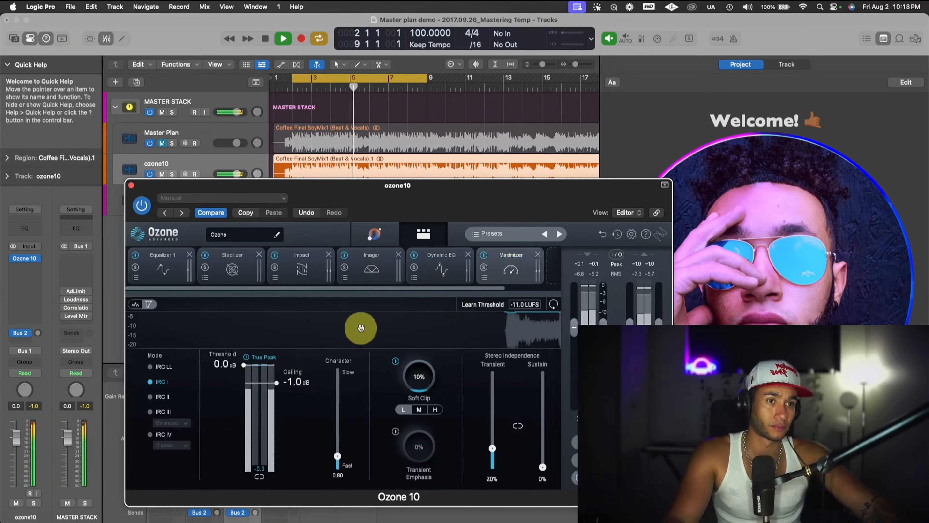
scroll(453, 266, "right", 2)
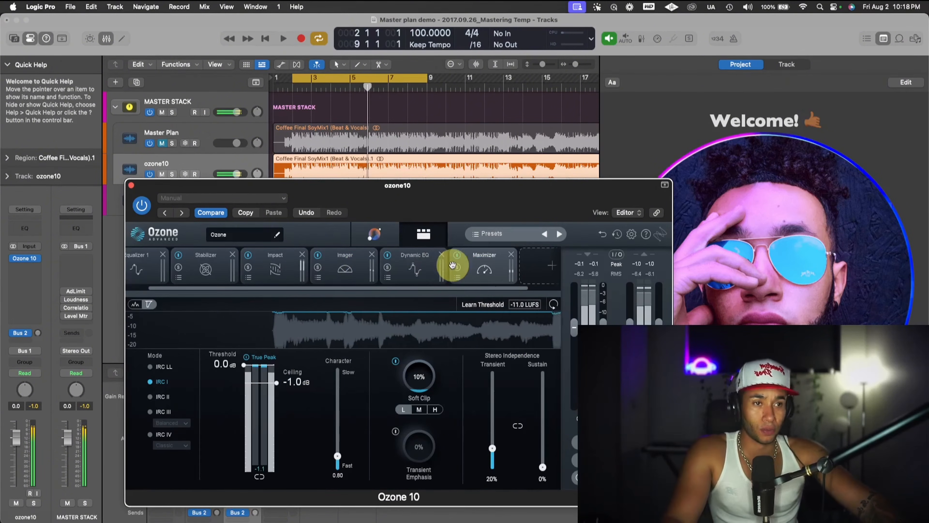
key("space")
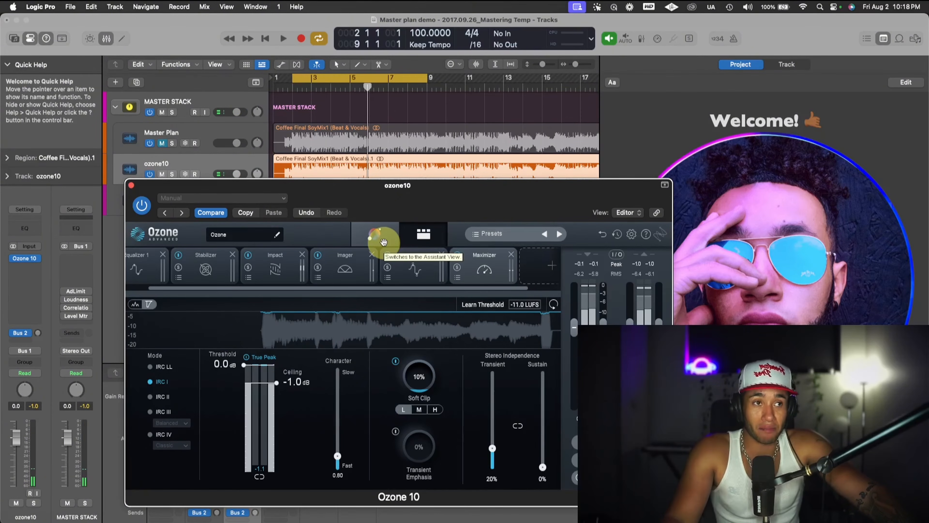
- Return to Ozone's Assistant View and raise the Maximizer amount in Dynamics Match while listening to the loop
left_click(377, 236)
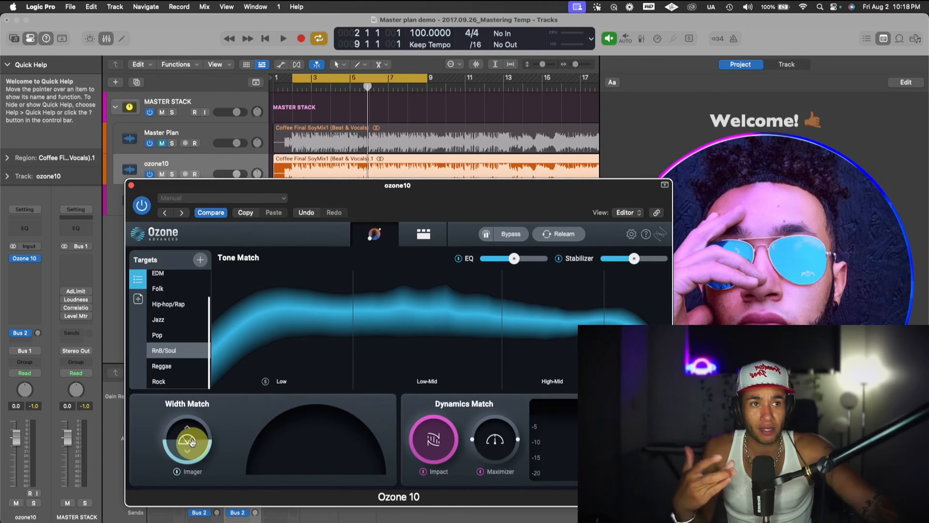
key("space")
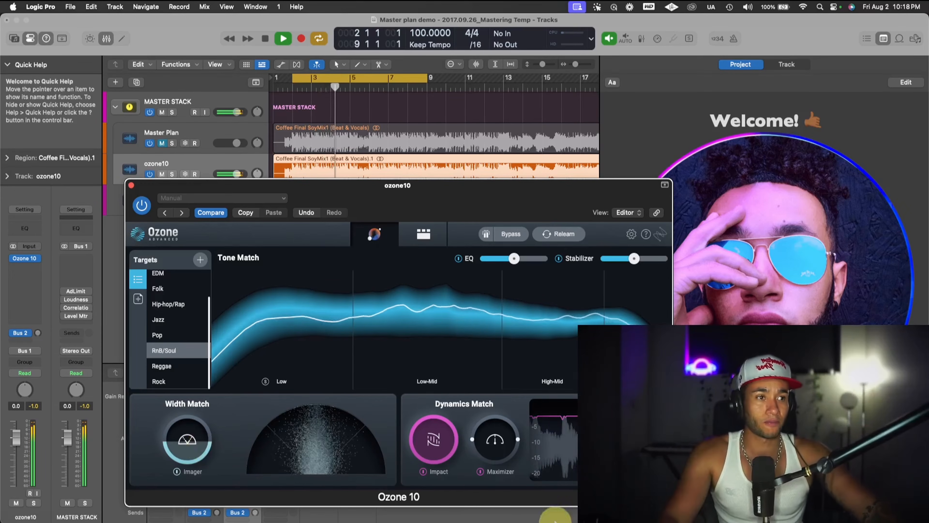
key("space")
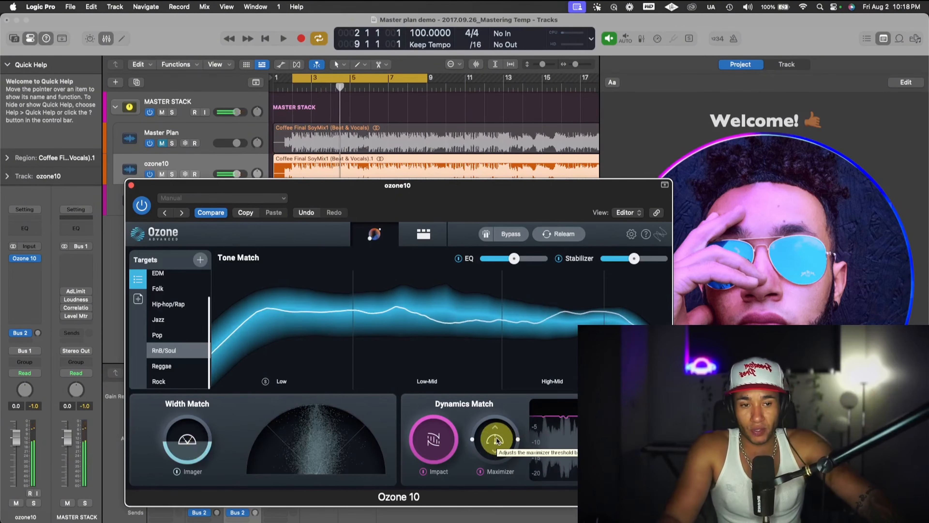
key("space")
left_click_drag(498, 439, 500, 389)
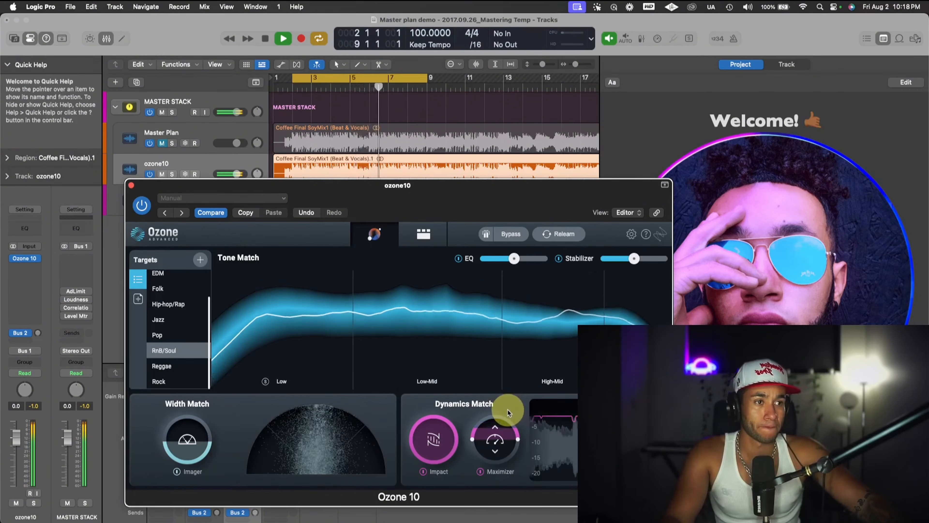
left_click_drag(504, 428, 504, 421)
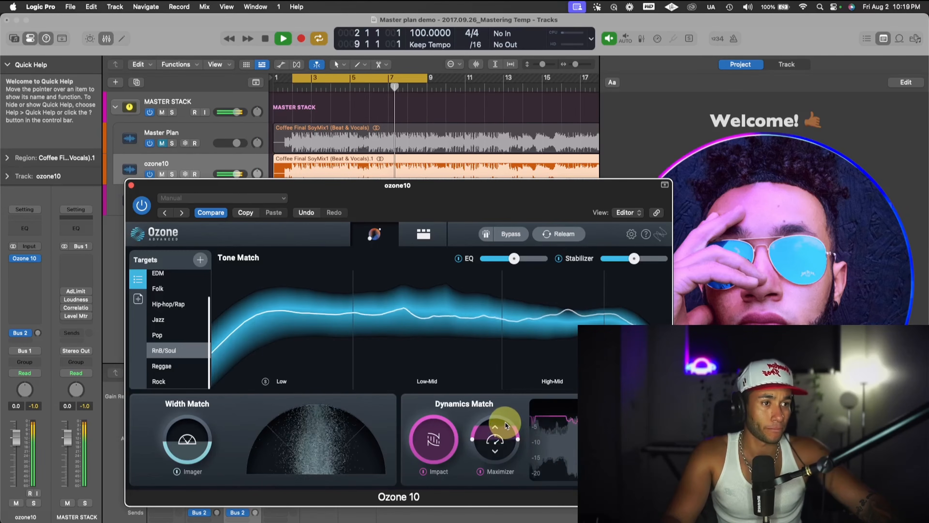
key("space")
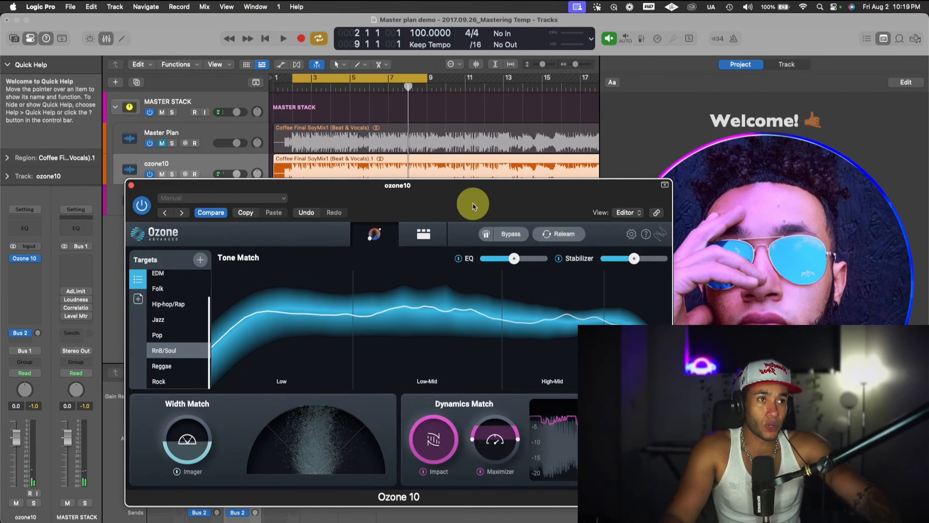
- Move the Ozone window clear of the track list and restart looped playback
left_click_drag(473, 206, 518, 178)
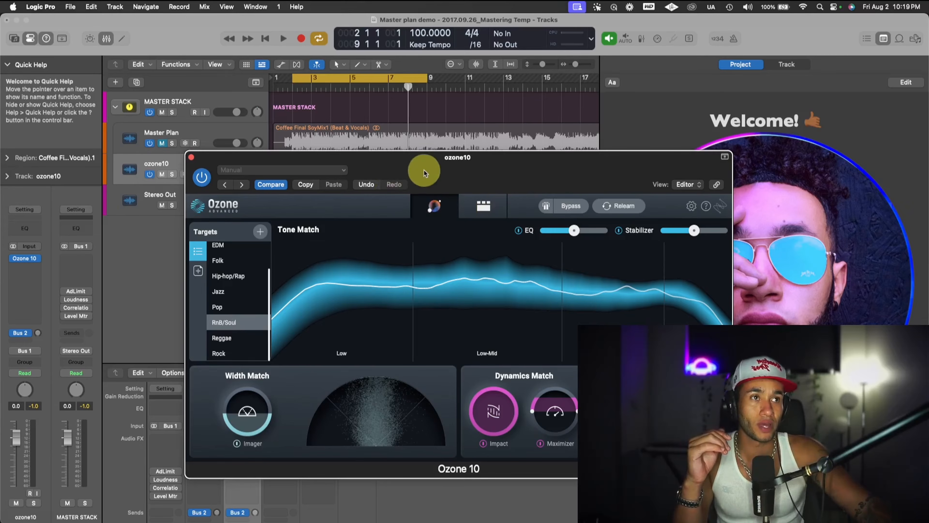
left_click_drag(424, 170, 530, 141)
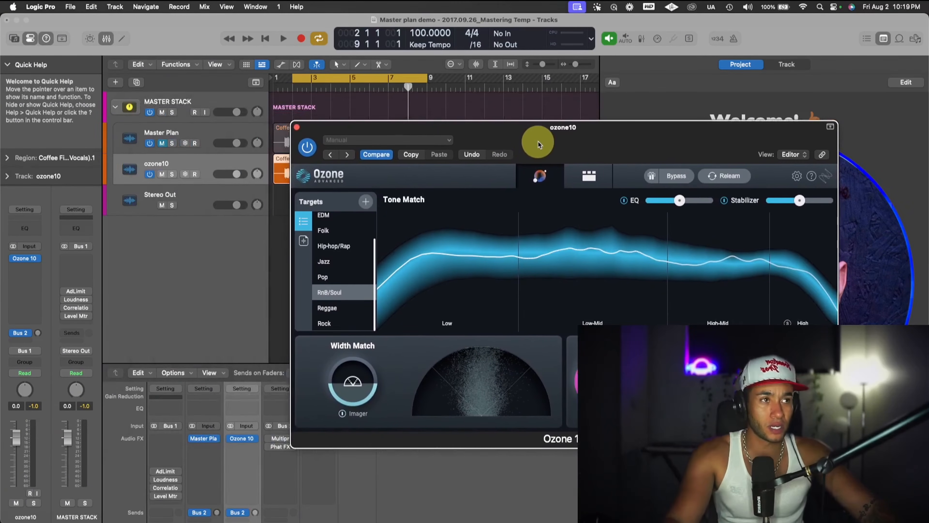
key("v")
key("v")
key("space")
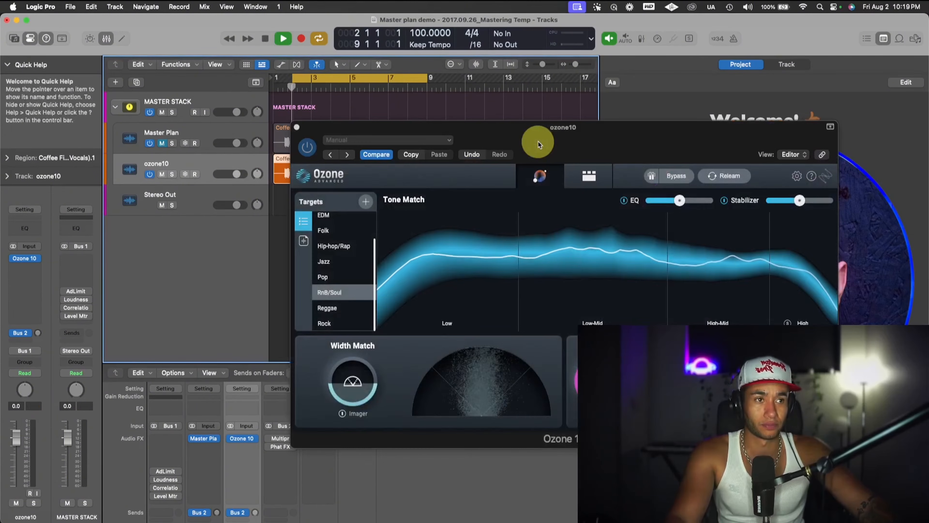
left_click_drag(546, 143, 636, 136)
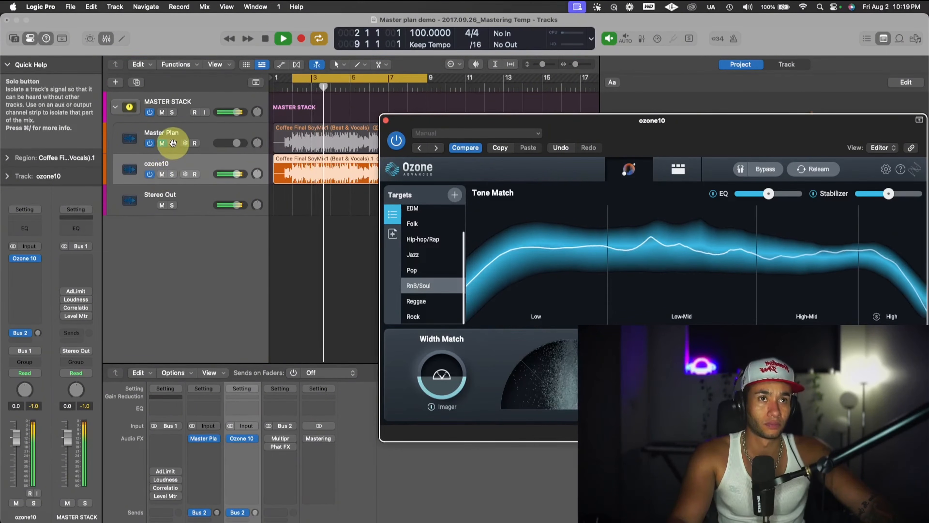
- Mute the ozone10 track and unmute the Master Plan track during playback to compare the masters, and stop playback
left_click(161, 174)
left_click(162, 143)
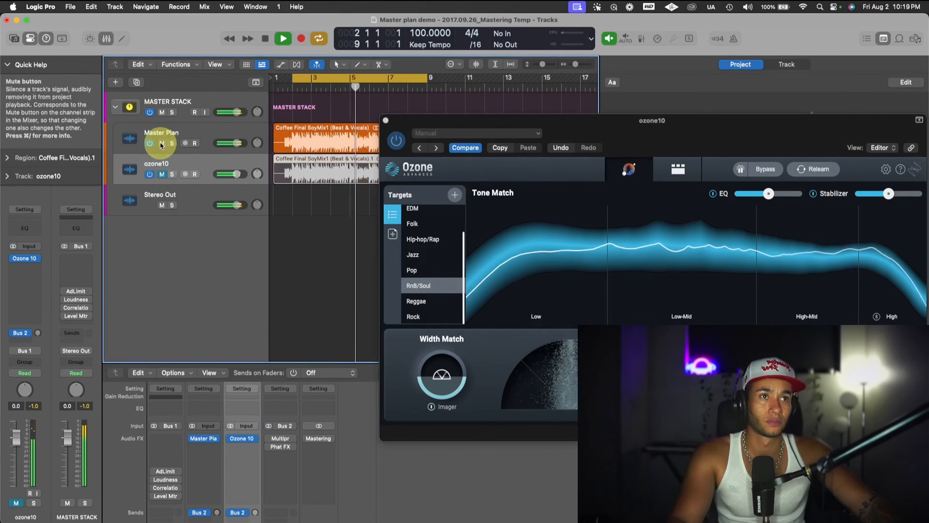
key("space")
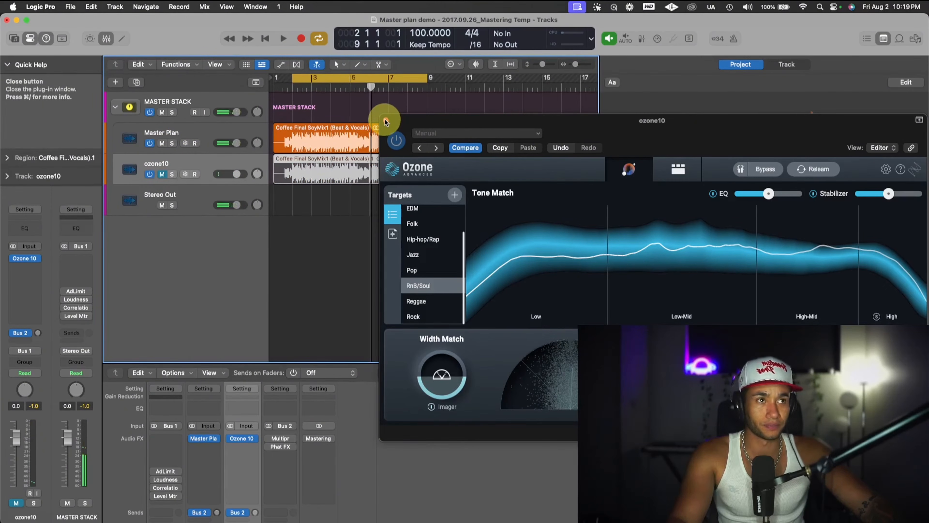
- Close the Ozone window, restart the loop, and open the Master Plan plugin on its track, placing it clear of the track list
left_click(386, 122)
key("space")
left_click(201, 129)
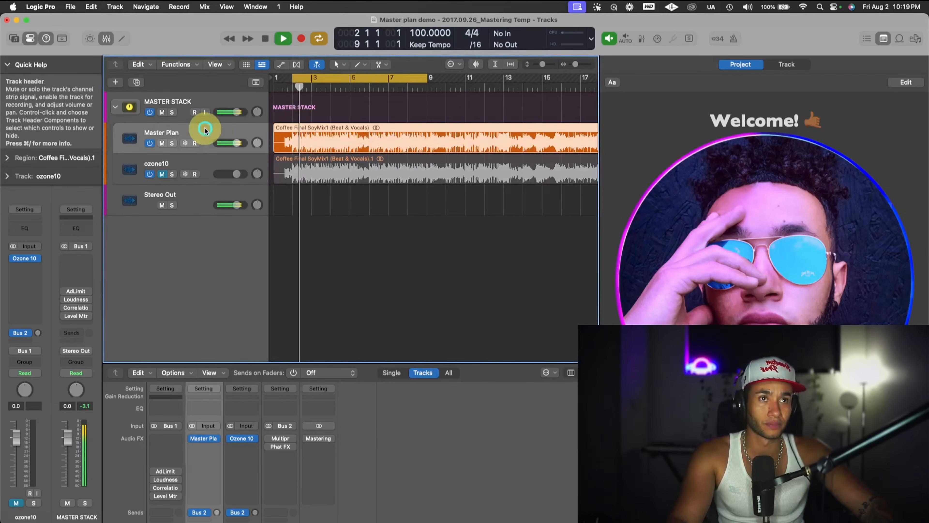
left_click(204, 438)
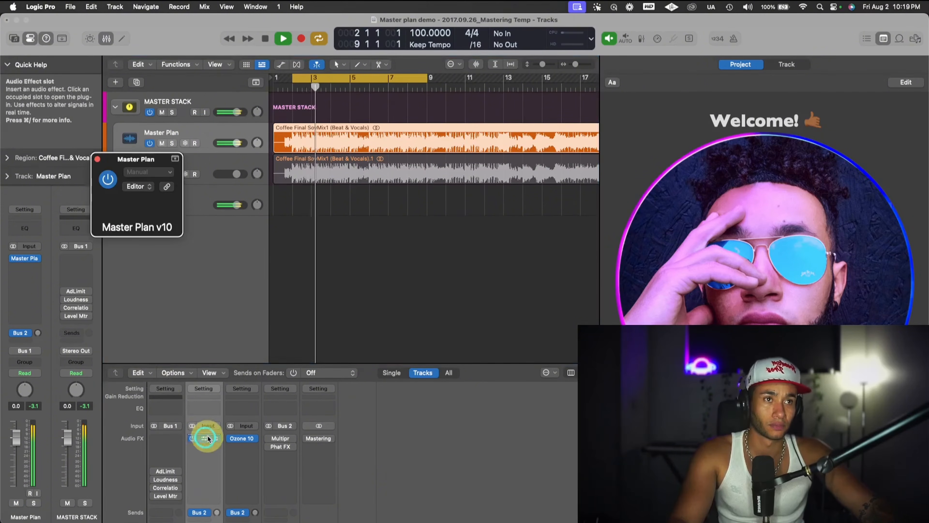
left_click_drag(297, 161, 709, 11)
left_click(709, 10)
left_click(788, 23)
left_click_drag(789, 24, 770, 27)
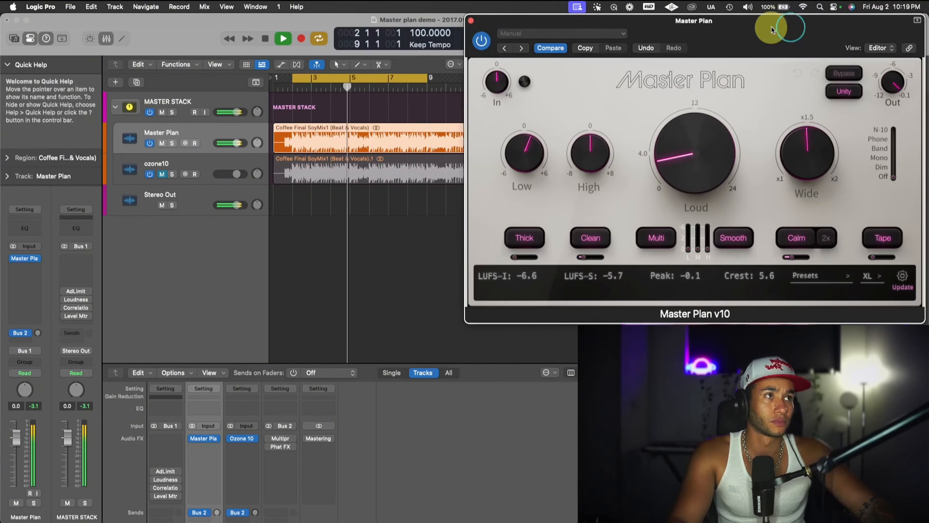
- Stop playback and reopen Ozone 10 from the ozone10 track, placing its window below Master Plan so both are visible
left_click(189, 163)
key("space")
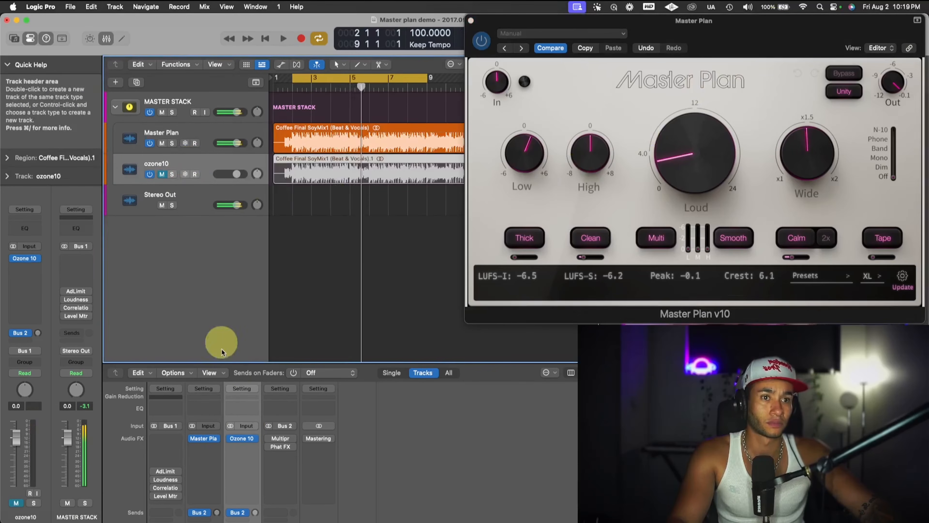
left_click(245, 438)
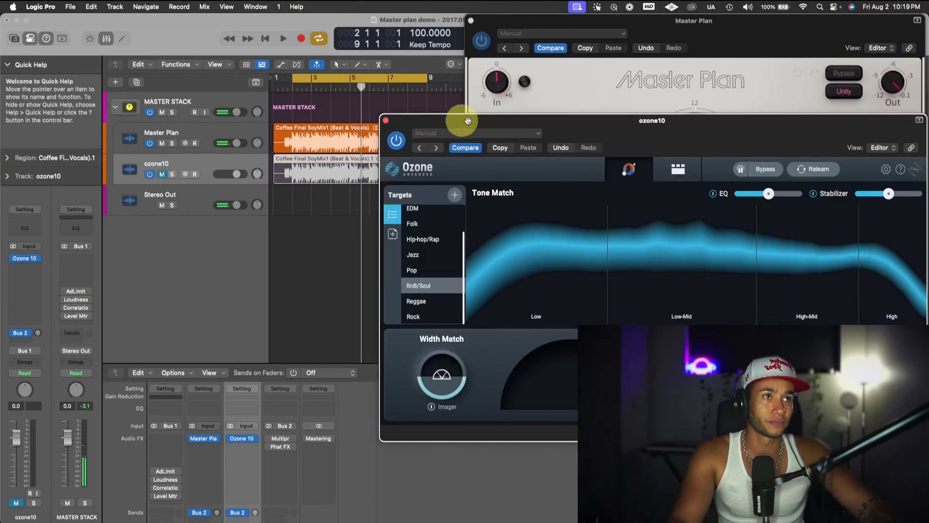
left_click_drag(495, 121, 571, 229)
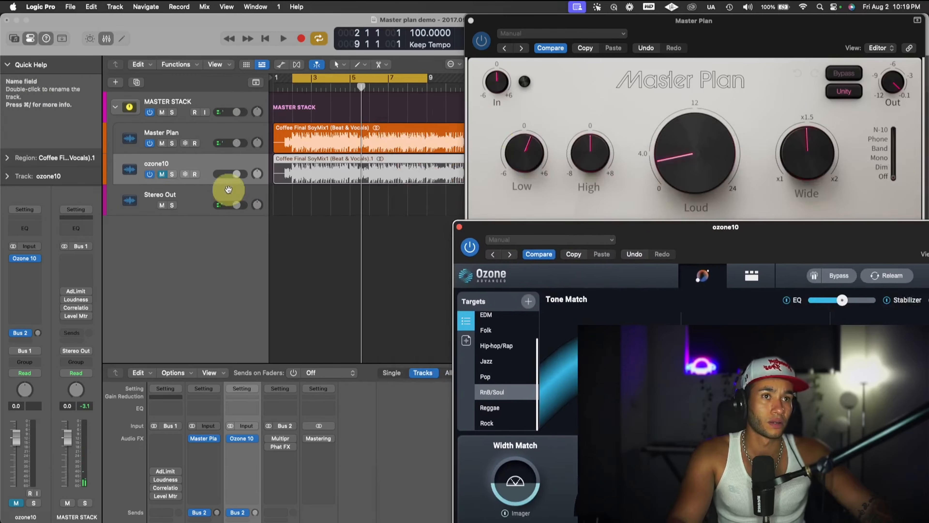
- Mute the Master Plan track, unmute the ozone10 track, and start looped playback to hear the Ozone master
left_click(163, 144)
left_click(161, 174)
key("space")
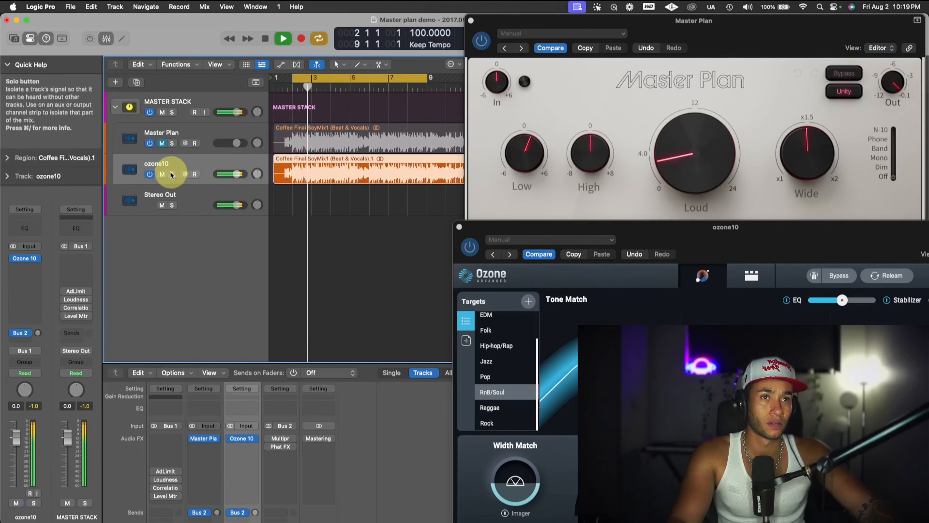
- Switch playback to the Master Plan version by muting ozone10 and unmuting and soloing Master Plan, and replay the loop
left_click(162, 174)
left_click(162, 143)
left_click(173, 144)
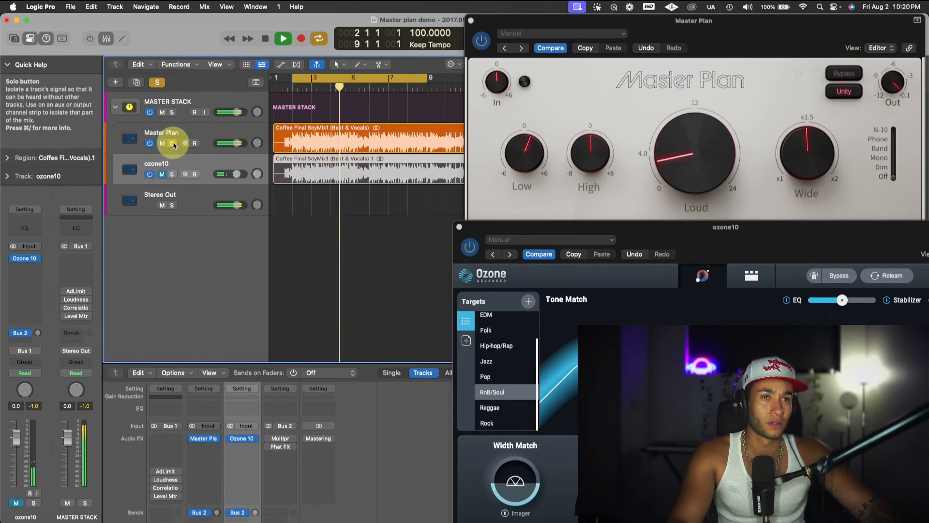
key("space")
key("space")
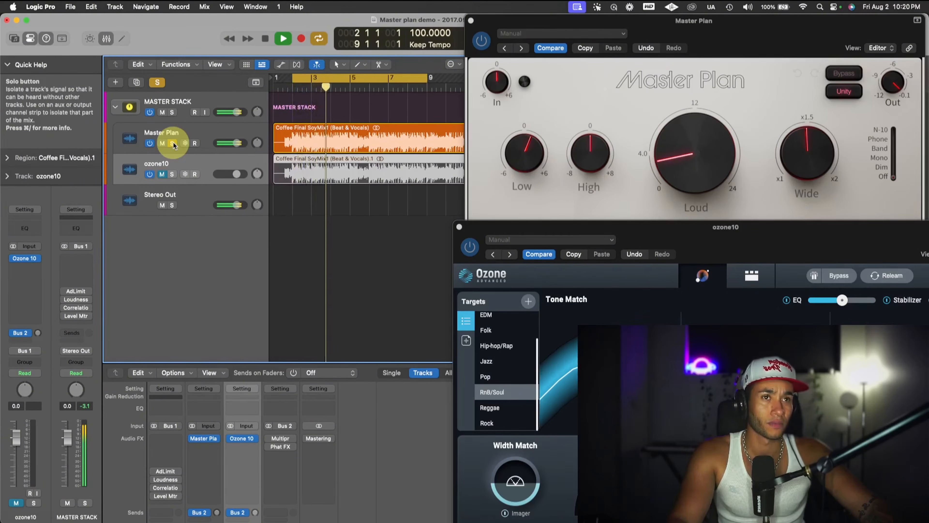
- Stop playback, move the solo from the Master Plan track to ozone10, and play the loop again
key("space")
left_click(173, 143)
left_click(171, 173)
key("space")
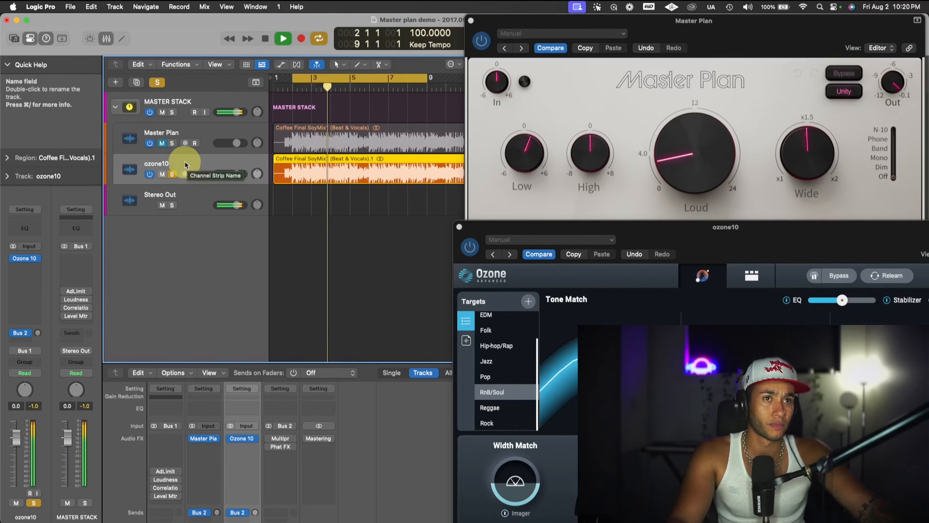
- Move the solo from ozone10 back to the Master Plan track, audition the loop, and stop playback
left_click(173, 175)
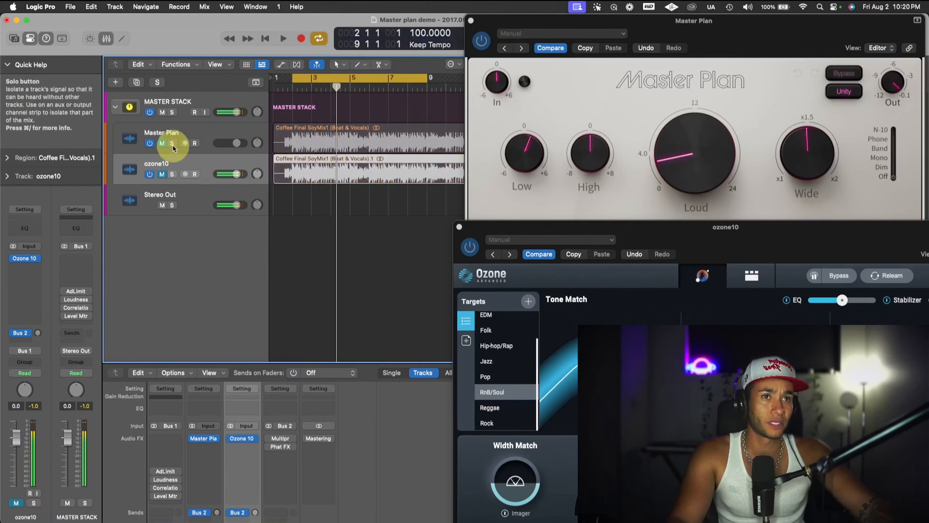
left_click(172, 145)
key("space")
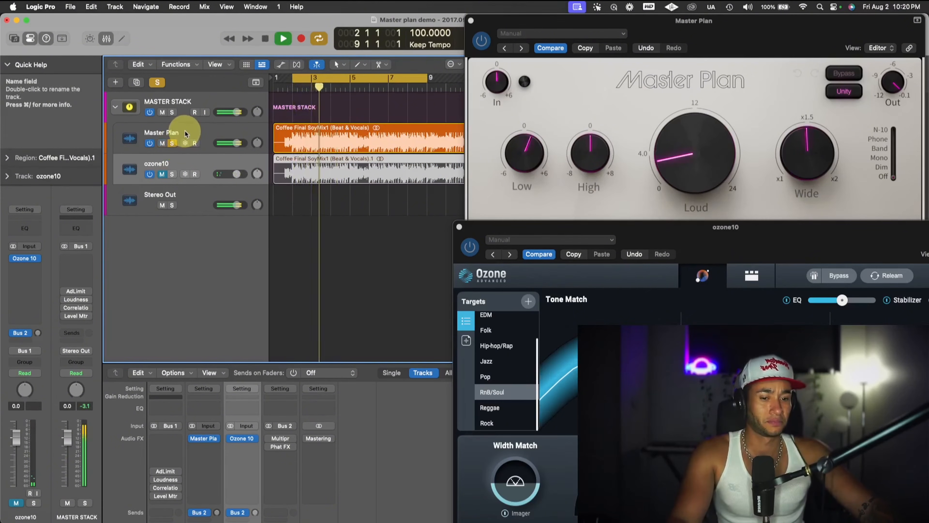
key("space")
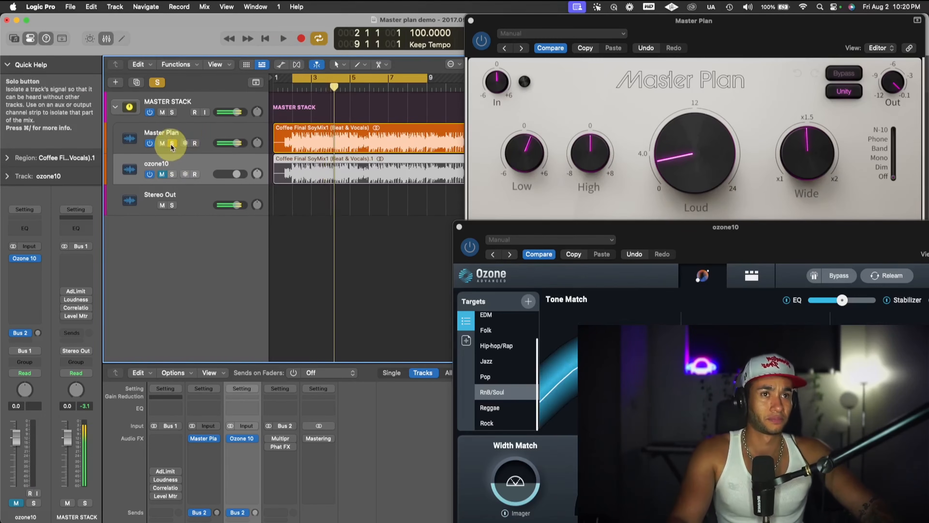
- Unsolo Master Plan, solo ozone10, listen to the loop once more, and stop playback
left_click(172, 143)
left_click(172, 174)
key("space")
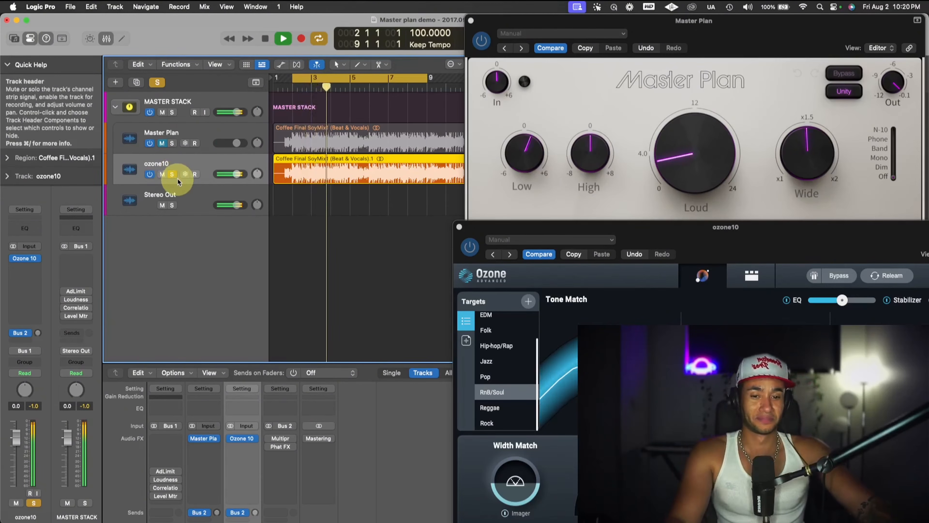
key("space")
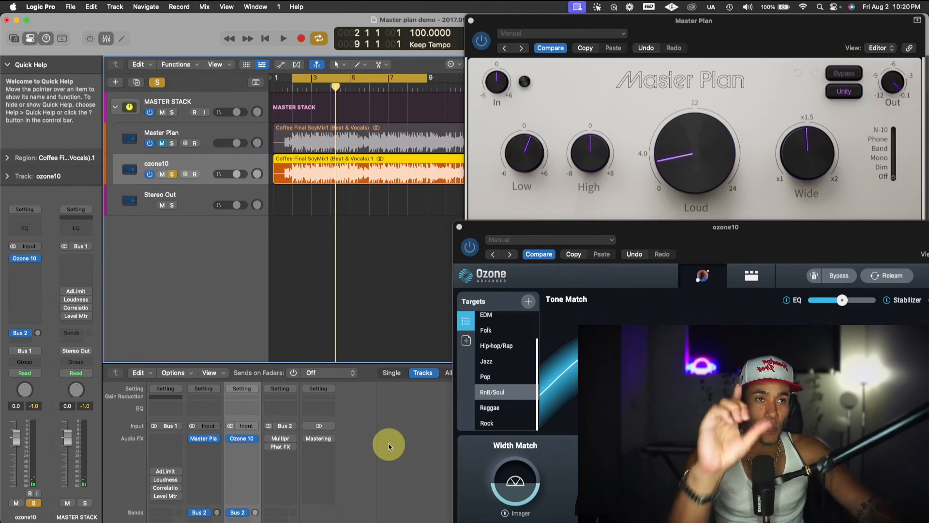
- Switch off the Master Plan and Ozone 10 plugins and open Mastering Assistant on the Stereo Out channel
left_click(231, 439)
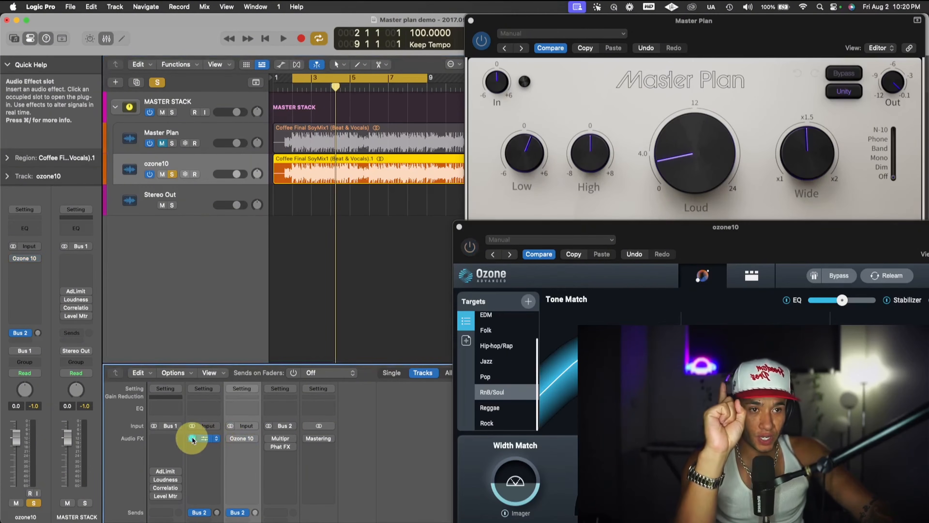
left_click(319, 439)
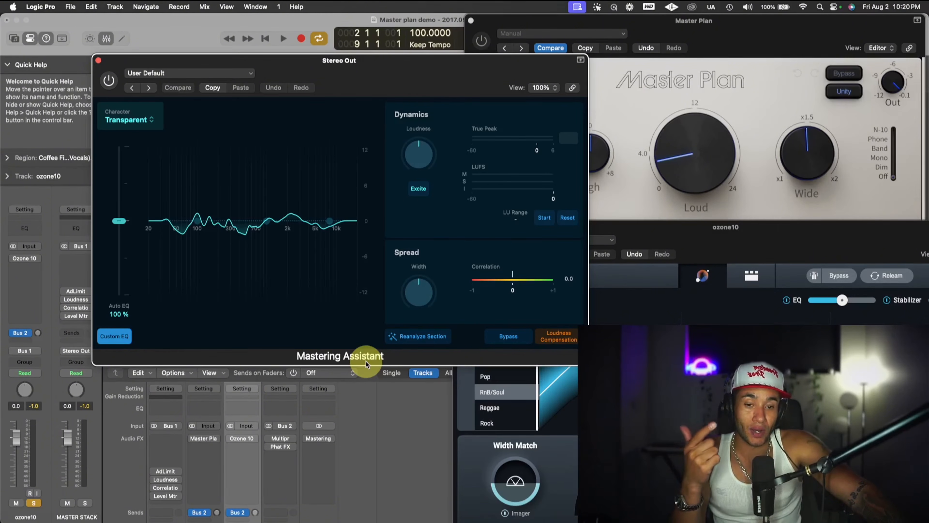
- Try to reanalyze the cycle section with Mastering Assistant, moving its window clear of the ruler and closing it
left_click(416, 336)
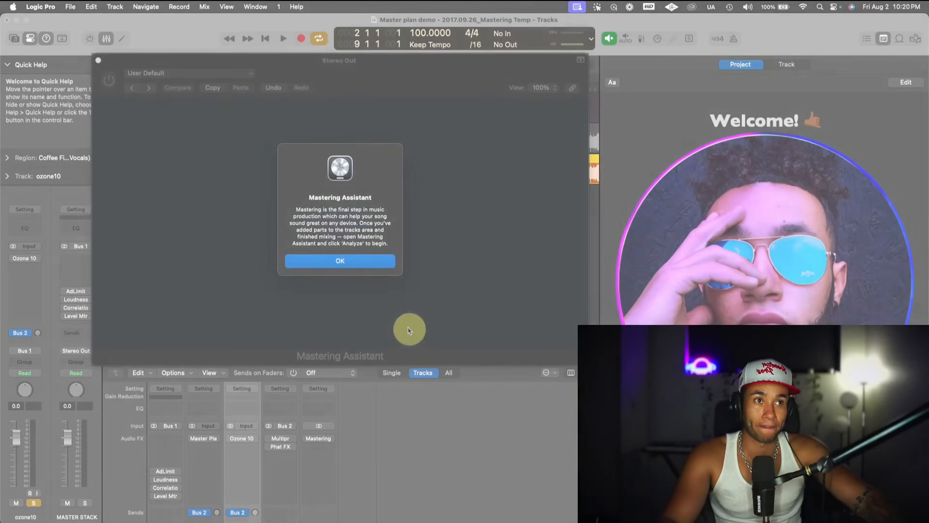
left_click(337, 260)
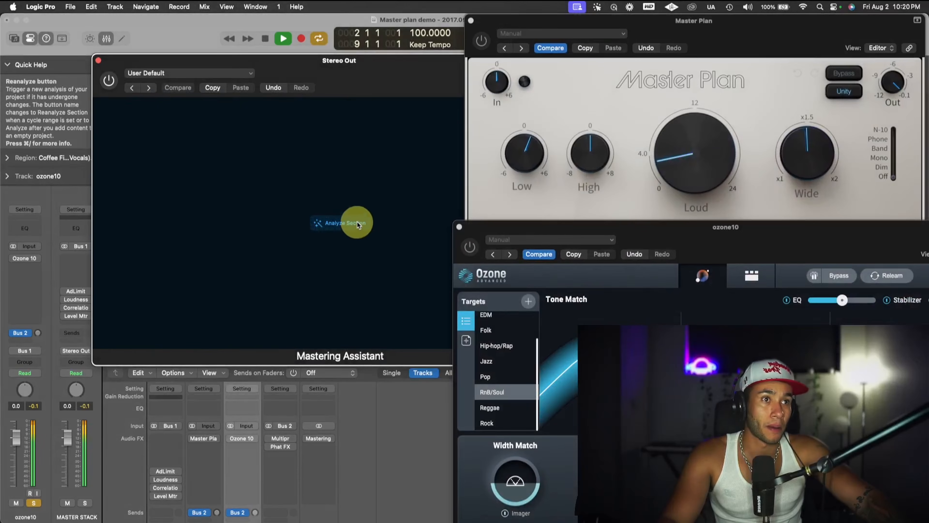
left_click(353, 221)
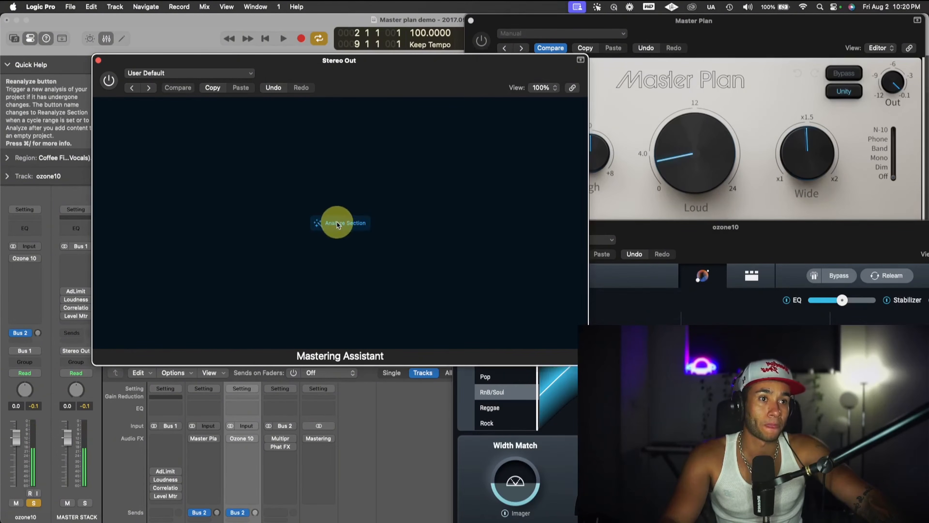
left_click(350, 224)
left_click_drag(355, 78, 454, 128)
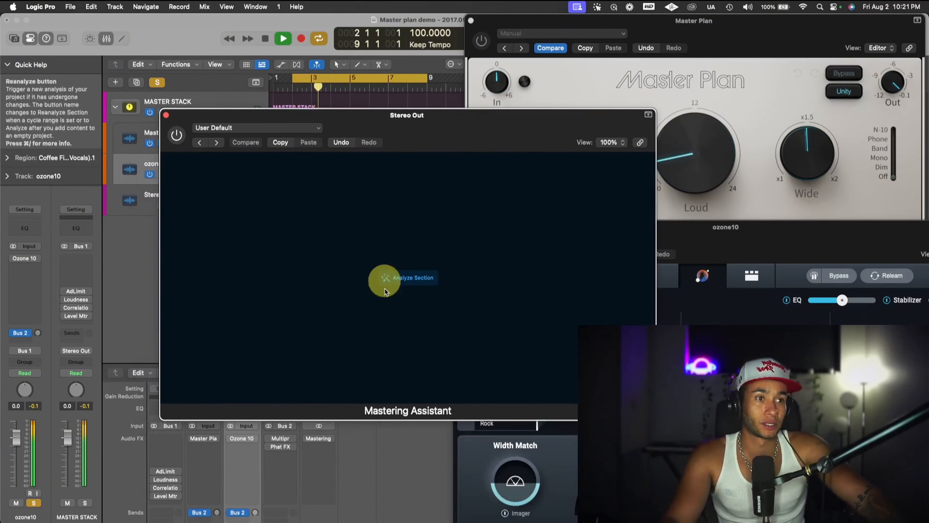
left_click(396, 281)
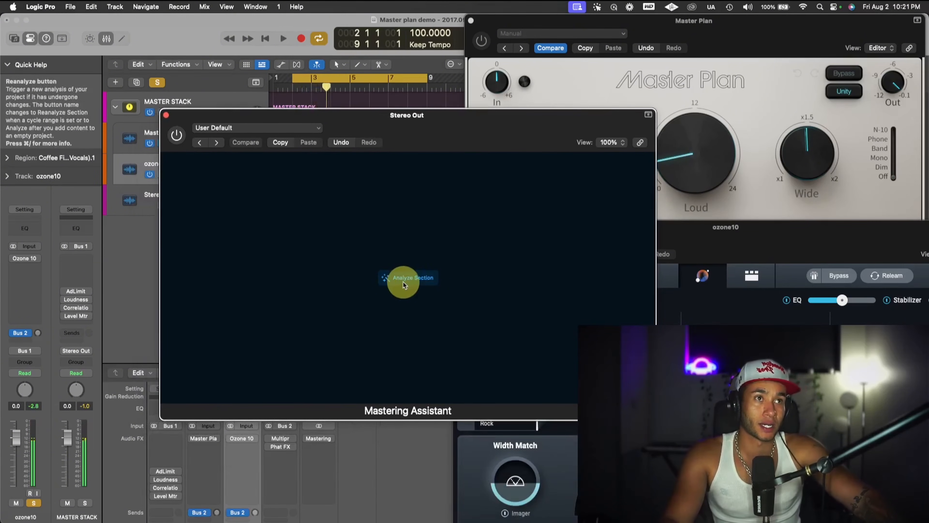
mouse_move(313, 522)
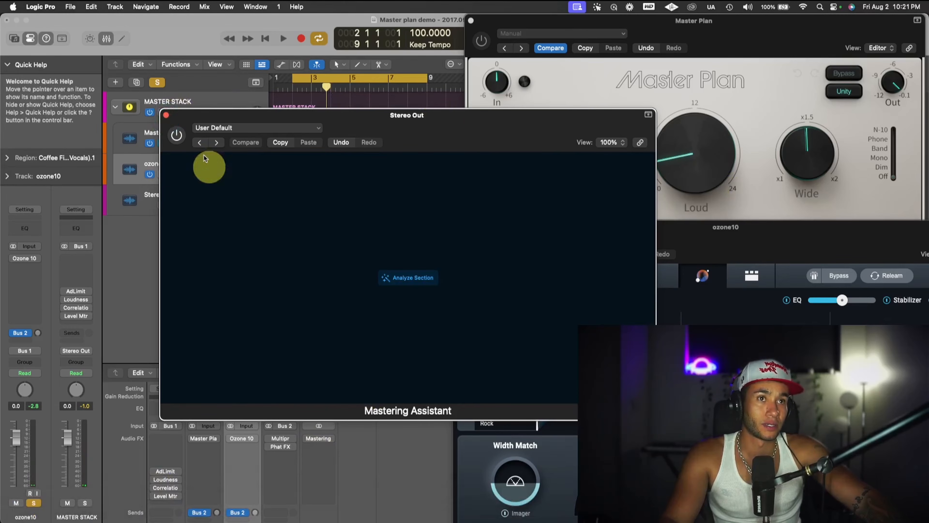
left_click(166, 115)
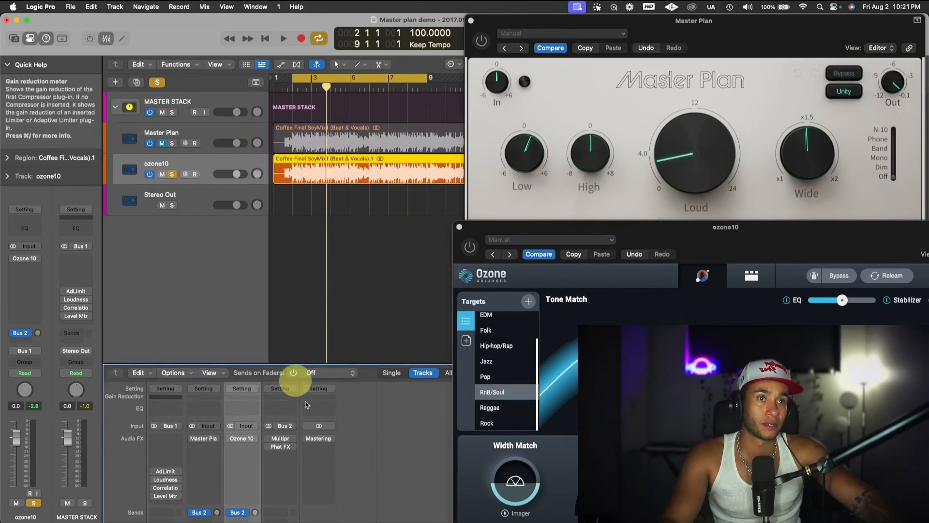
- Reactivate and reopen Mastering Assistant on Stereo Out, analyze the cycle section, and shift its window slightly down
left_click(321, 439)
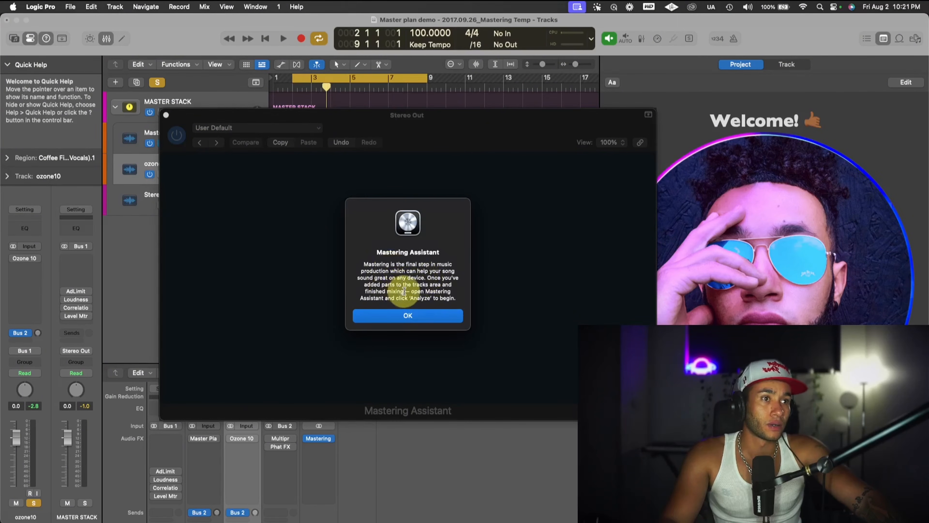
left_click(421, 315)
left_click(410, 278)
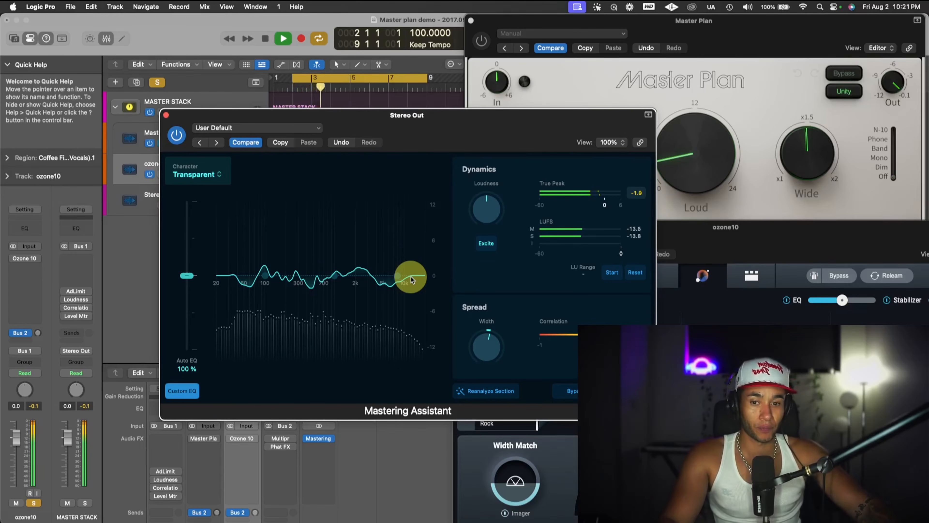
mouse_move(409, 125)
left_mouse_down()
mouse_move(404, 339)
mouse_move(367, 193)
mouse_move(397, 138)
left_mouse_up()
- Compare the loop with the Mastering Assistant plugin switched off and on, stopping and restarting playback
left_click(164, 149)
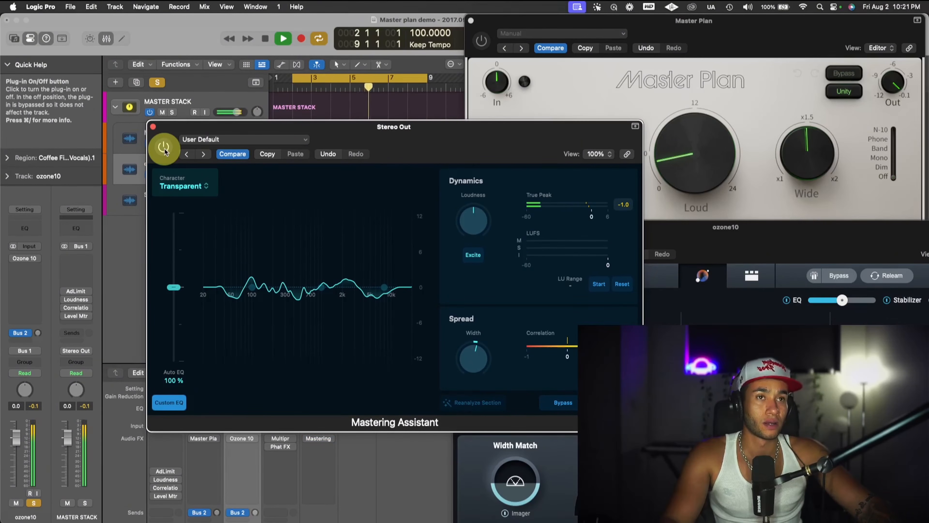
left_click(163, 149)
key("space")
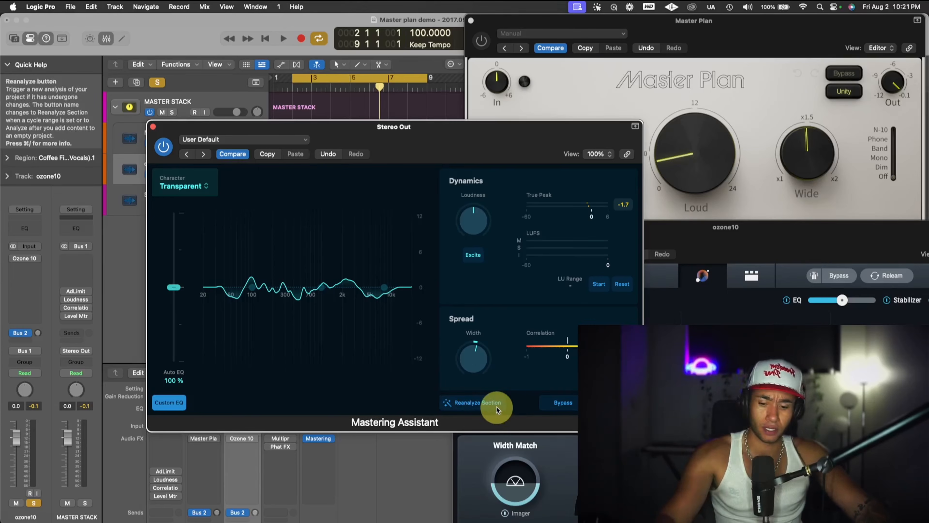
key("space")
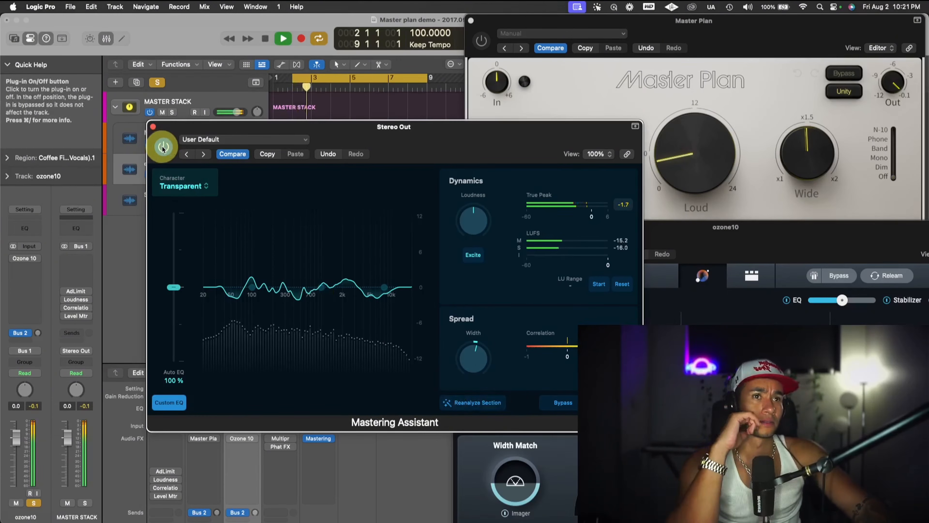
key("space")
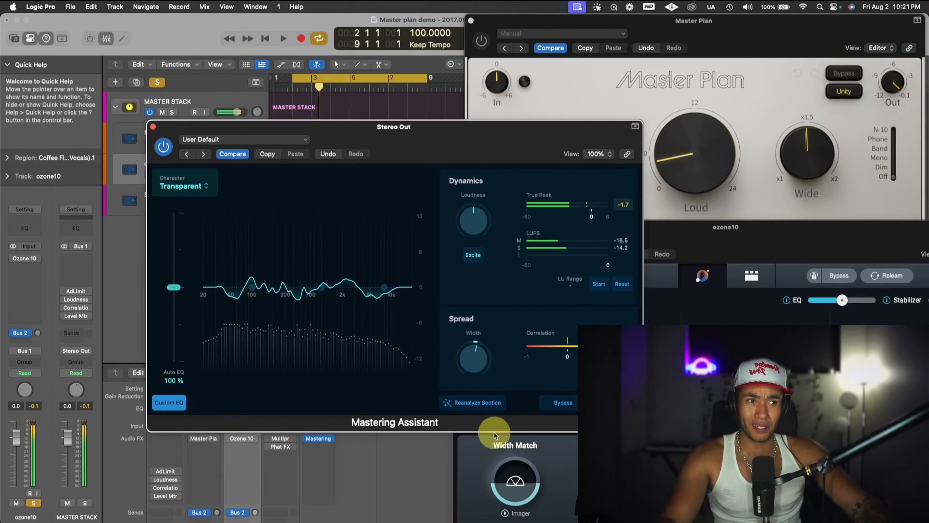
- Reanalyze the cycle section in Mastering Assistant and restart looped playback
left_click(469, 403)
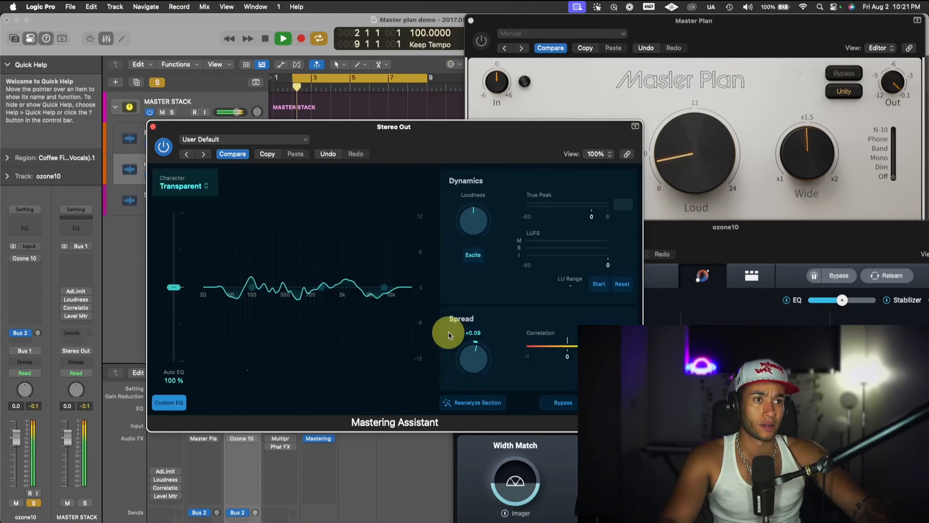
key("space")
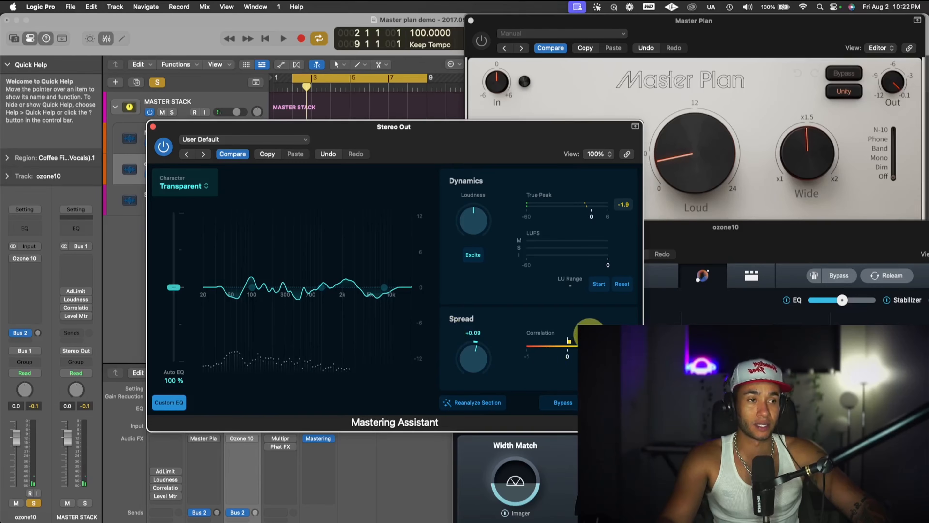
key("space")
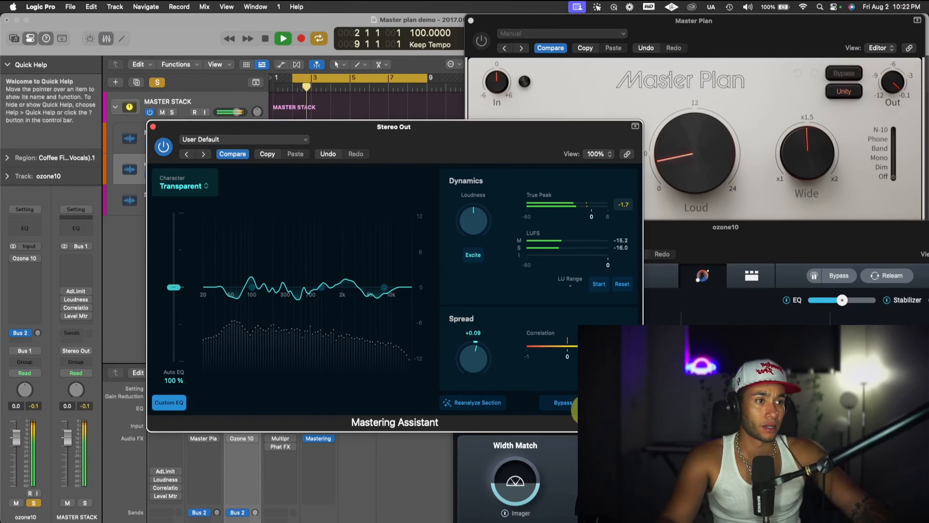
- Toggle Mastering Assistant's Bypass on and off twice to compare the processed and unprocessed audio
left_click(561, 405)
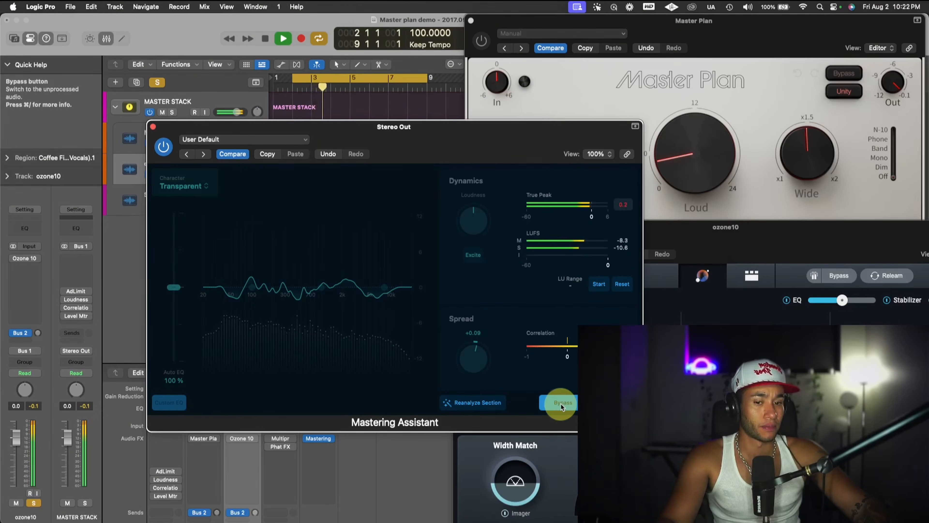
left_click(562, 404)
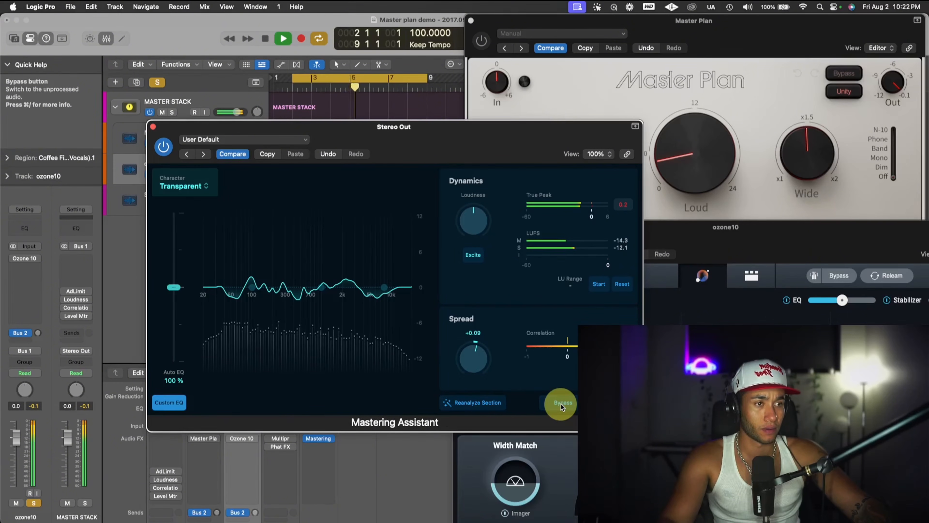
left_click(562, 404)
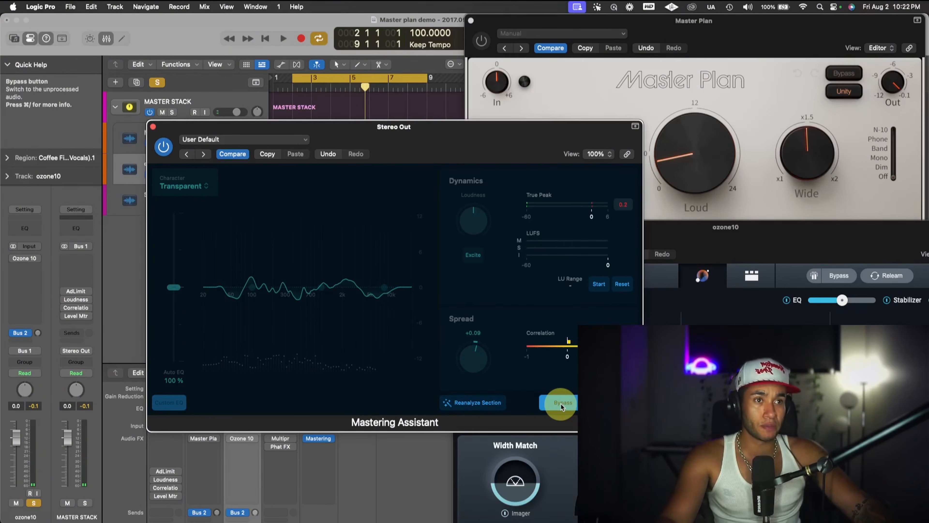
left_click(562, 403)
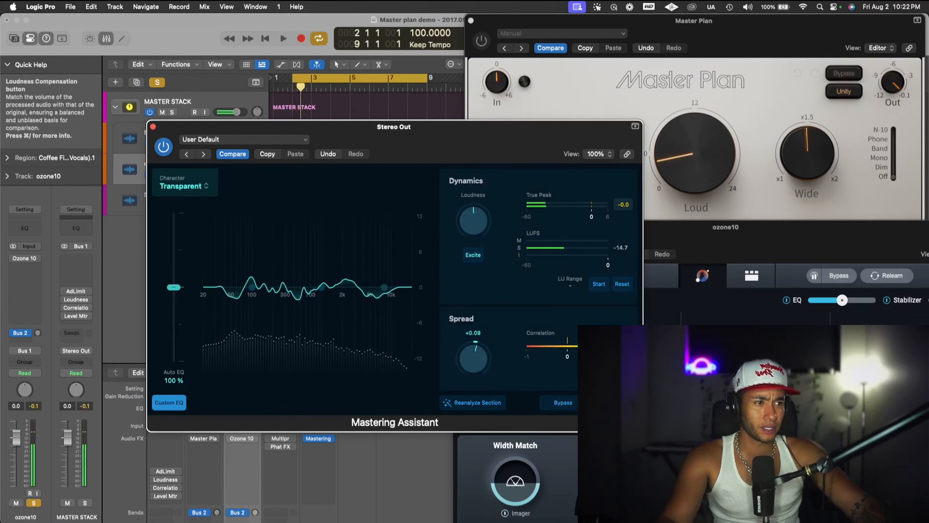
- Replay the loop and raise Mastering Assistant's Loudness knob to near its maximum
key("space")
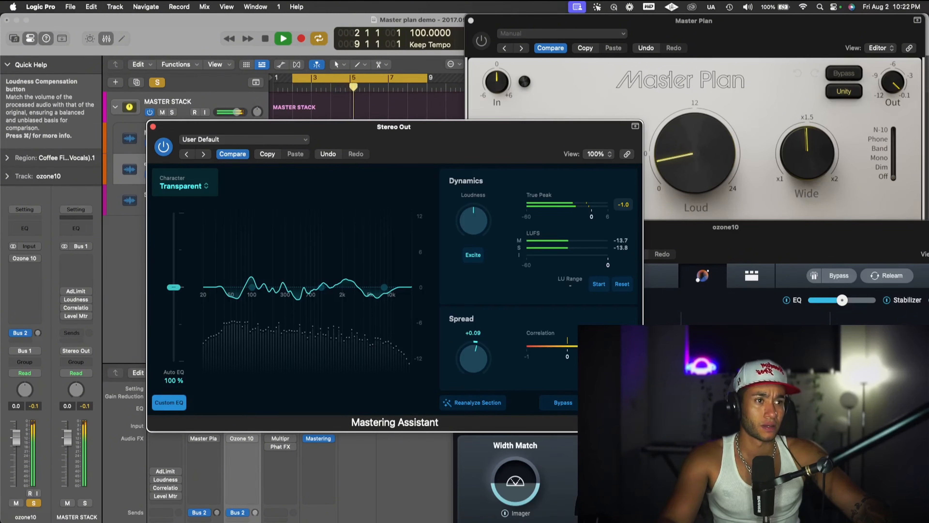
key("space")
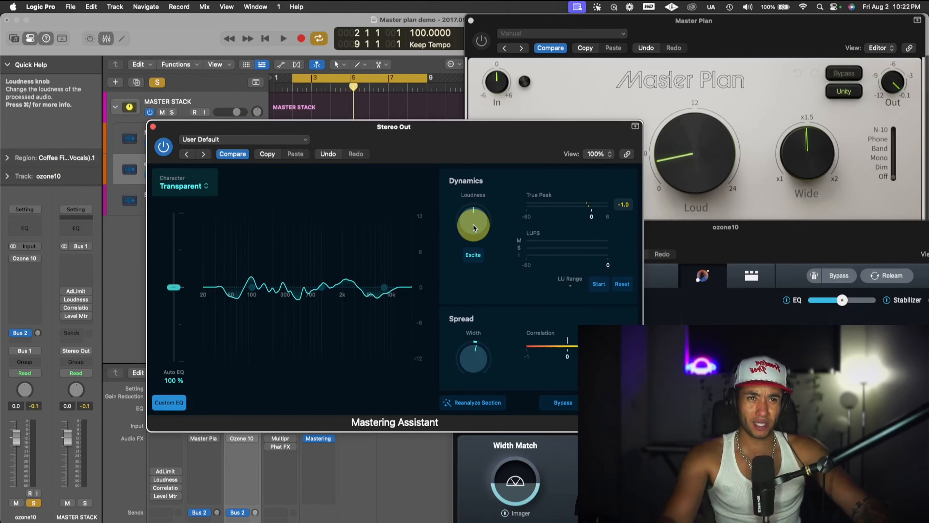
key("space")
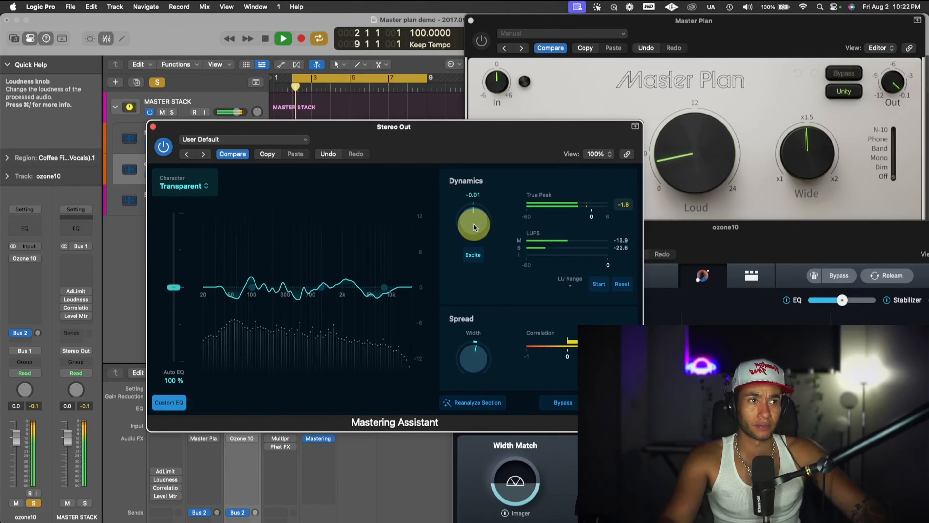
left_click_drag(474, 227, 502, 199)
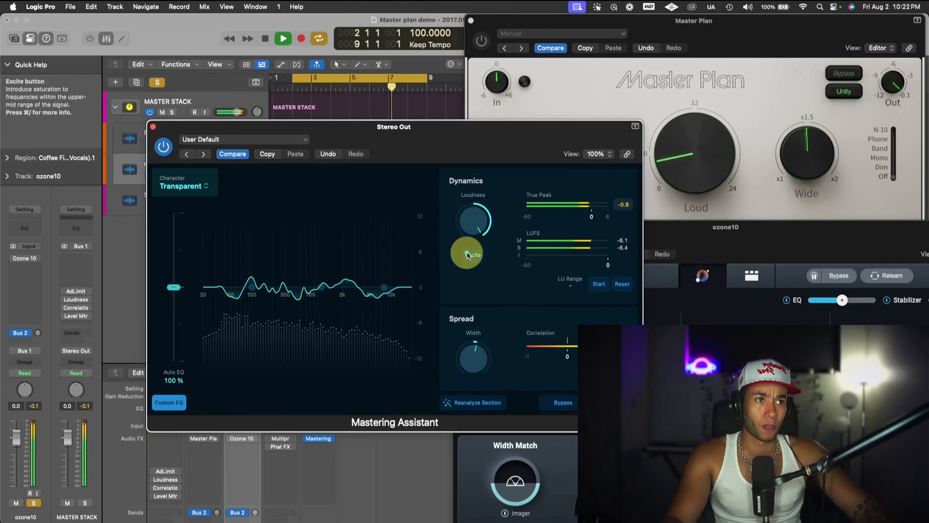
- Compare the looped master with Mastering Assistant's Excite saturation off and on, leave Excite enabled and stop playback
left_click(473, 255)
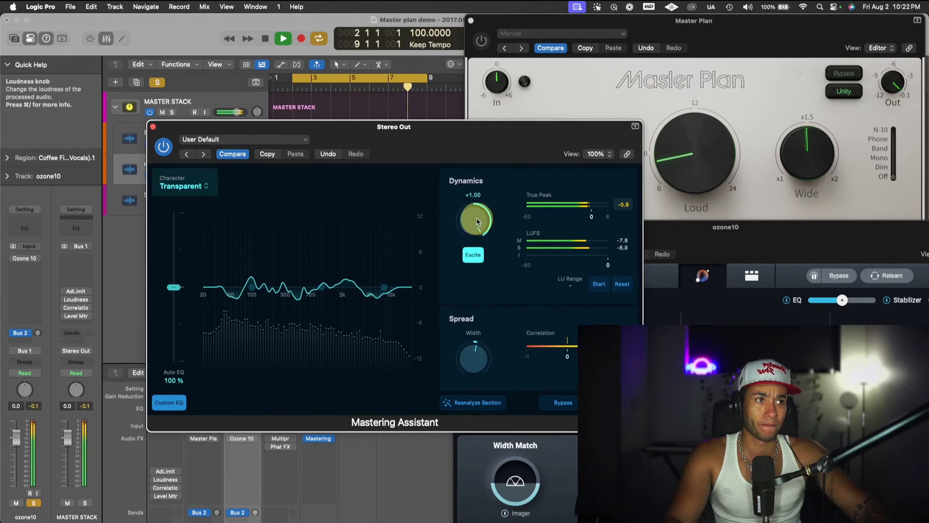
left_click(475, 258)
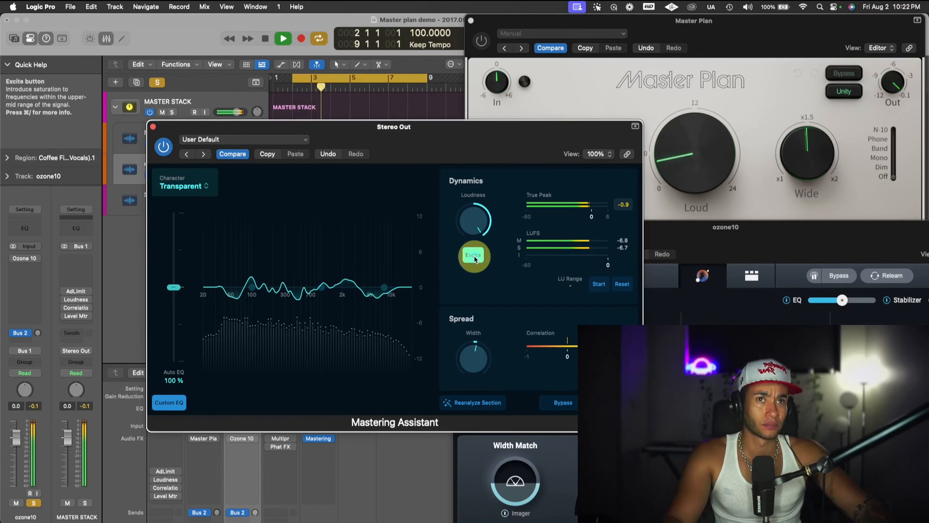
key("space")
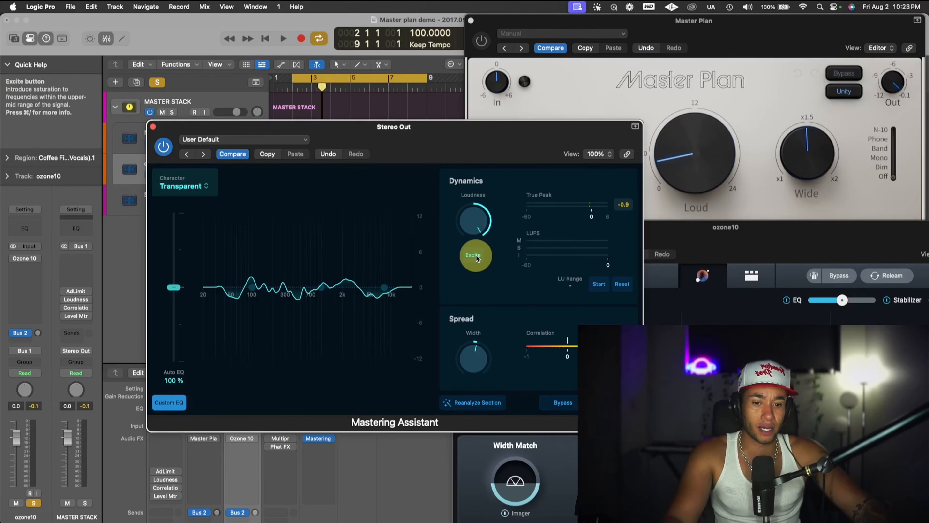
key("space")
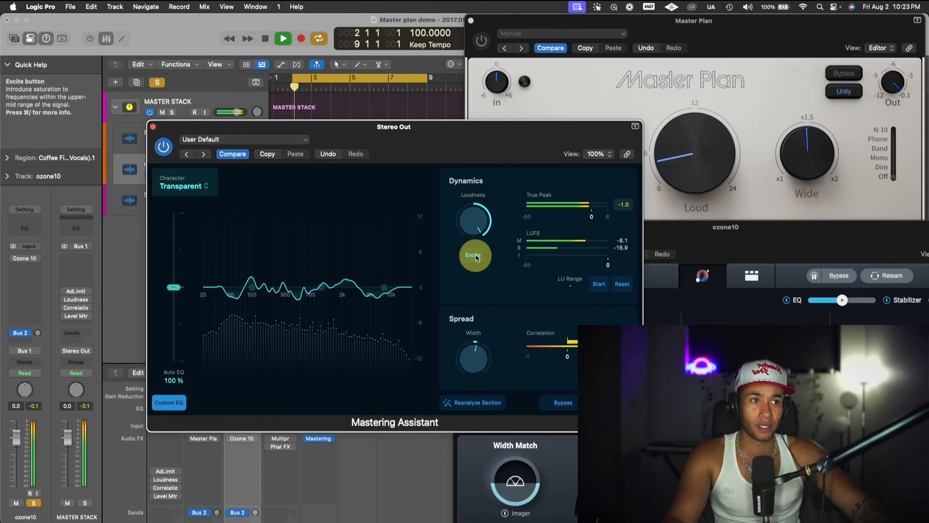
left_click(476, 257)
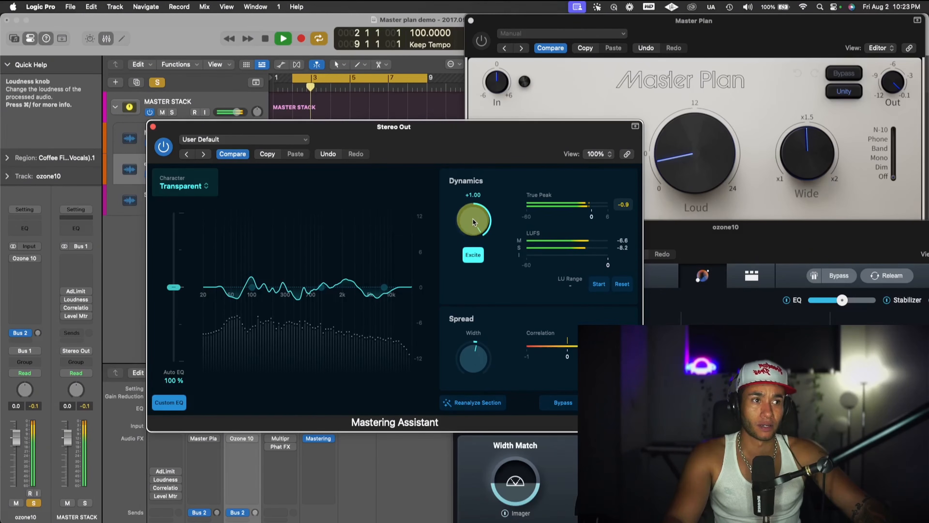
key("space")
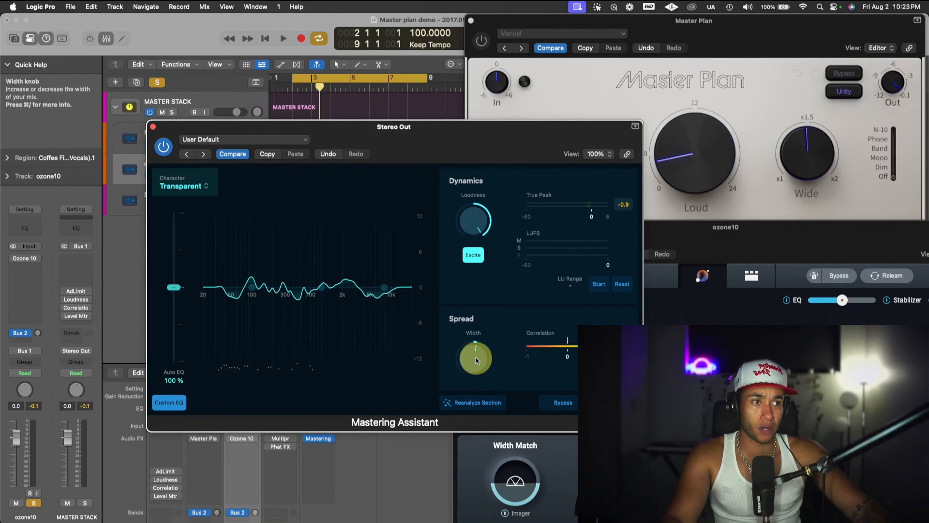
- Audition a wider stereo spread during looped playback by raising Mastering Assistant's Width to about +0.61
key("space")
left_click(471, 362)
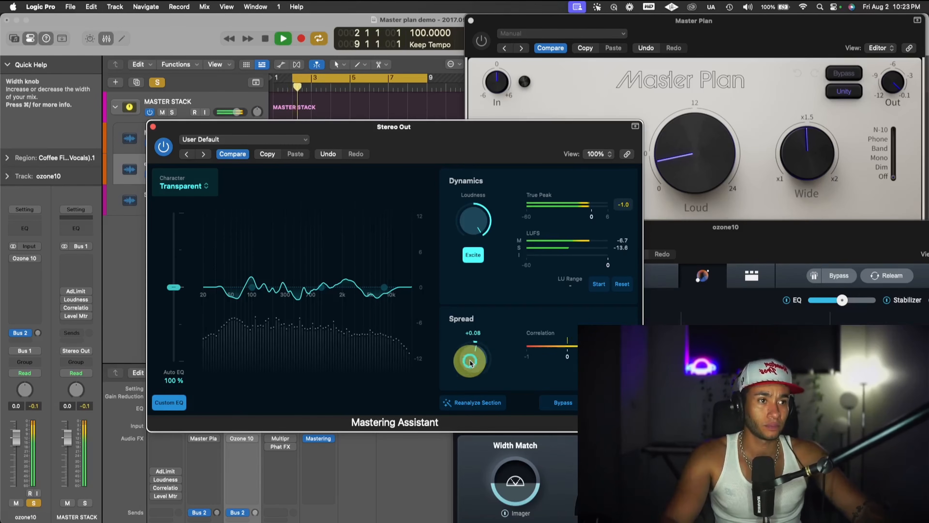
left_click_drag(473, 339, 475, 300)
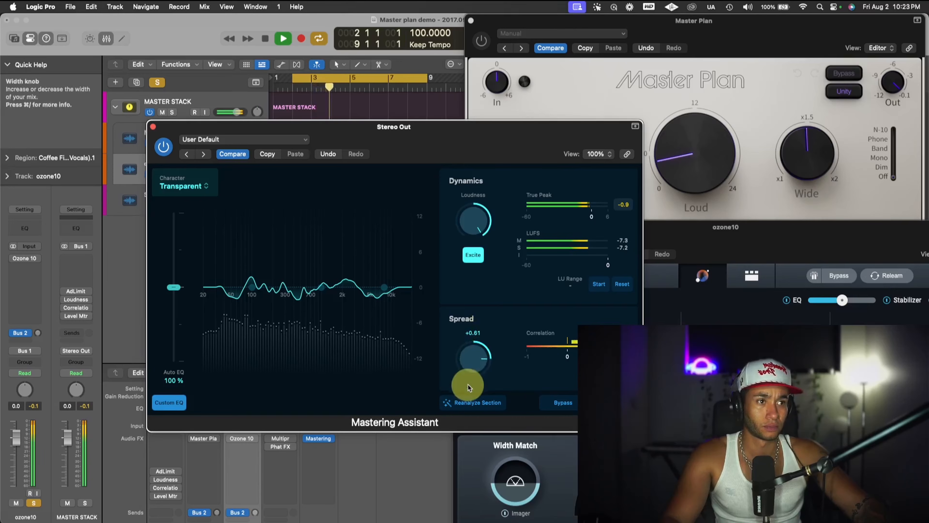
left_click_drag(468, 391, 468, 392)
key("space")
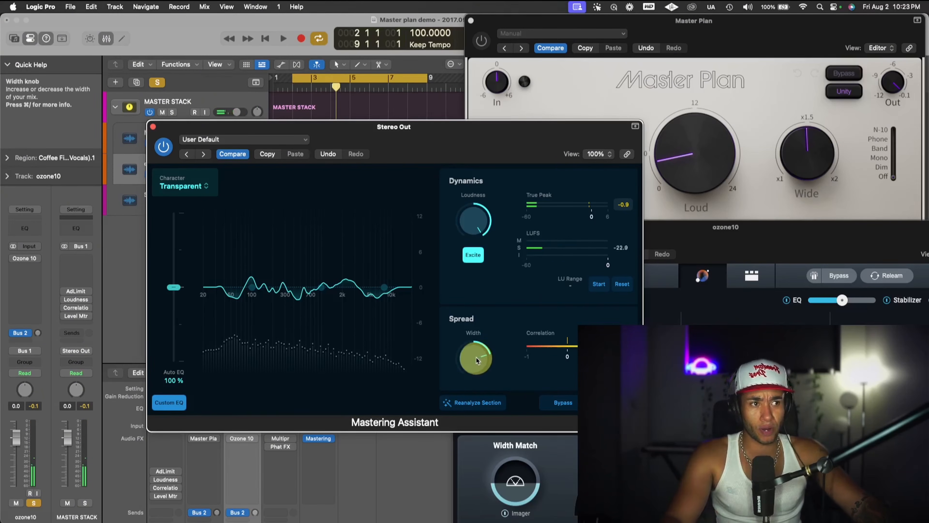
- Set Mastering Assistant's Width to +0.26 and play the loop to check the spread
left_click(476, 358)
left_click_drag(477, 342, 477, 330)
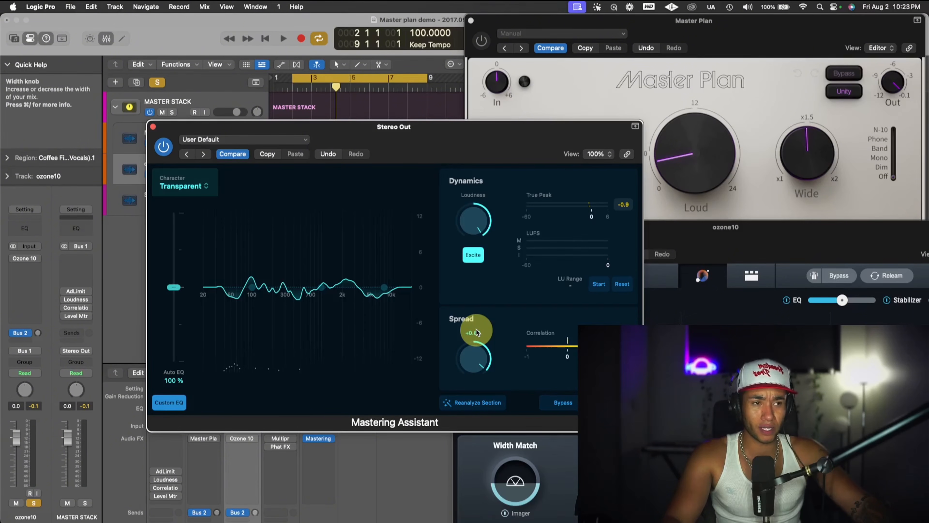
left_click_drag(476, 333, 481, 358)
key("space")
key("space")
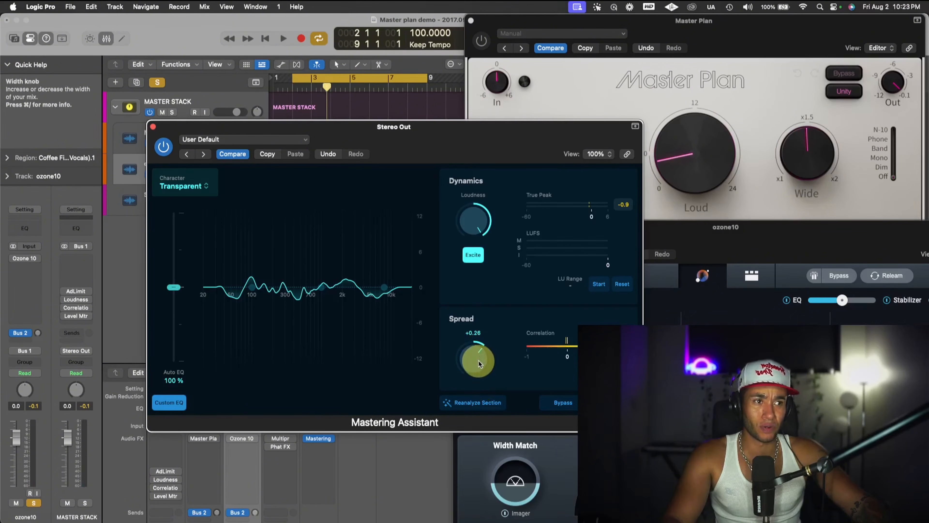
- Replay the loop to listen to the master with Auto EQ kept at 100 %, and stop playback
key("space")
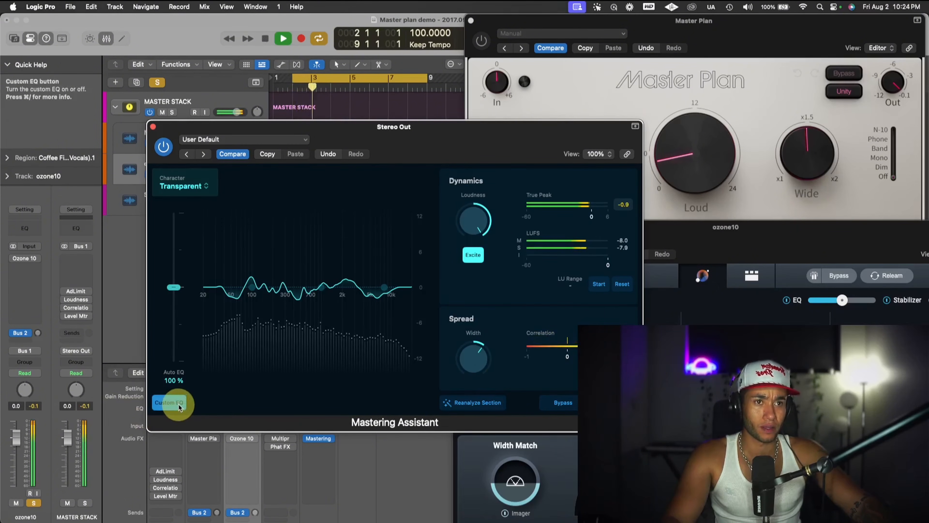
mouse_move(177, 289)
left_mouse_down()
mouse_move(176, 189)
mouse_move(176, 311)
mouse_move(177, 287)
left_mouse_up()
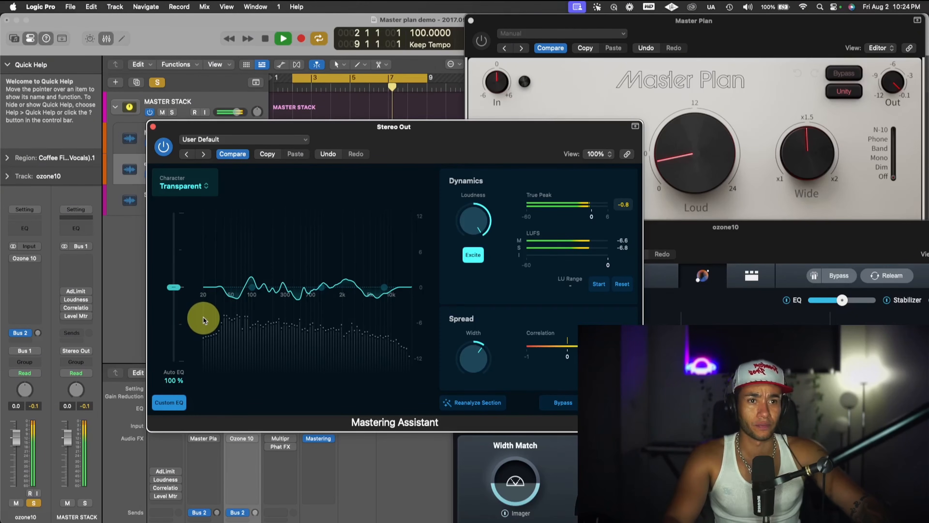
key("space")
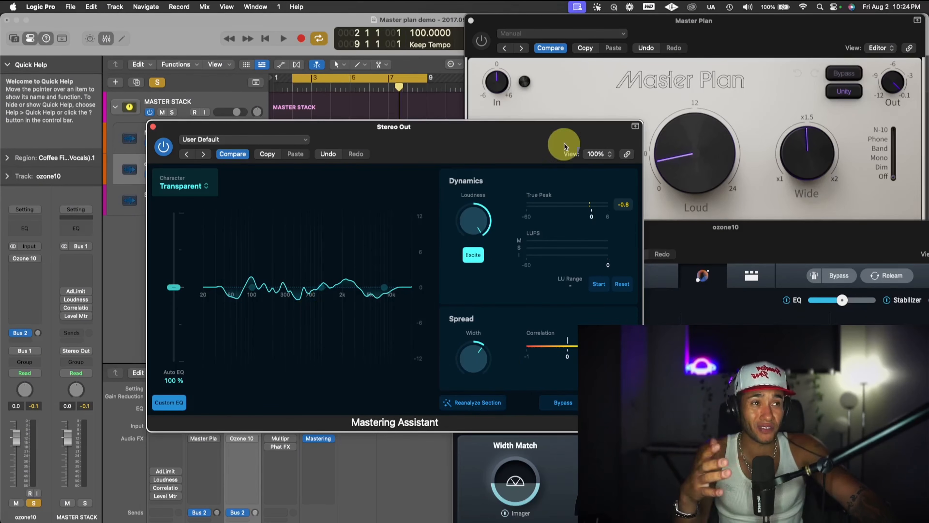
- Close the Mastering Assistant window and arrange the Ozone 10 and Master Plan windows side by side, with Ozone 10 in front
left_click(152, 126)
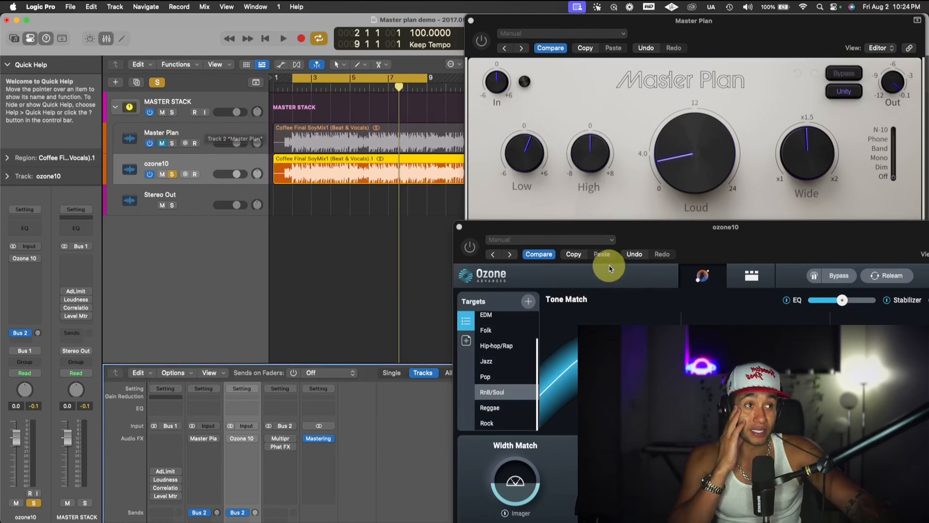
left_click_drag(717, 239, 275, 163)
left_click_drag(446, 157, 483, 175)
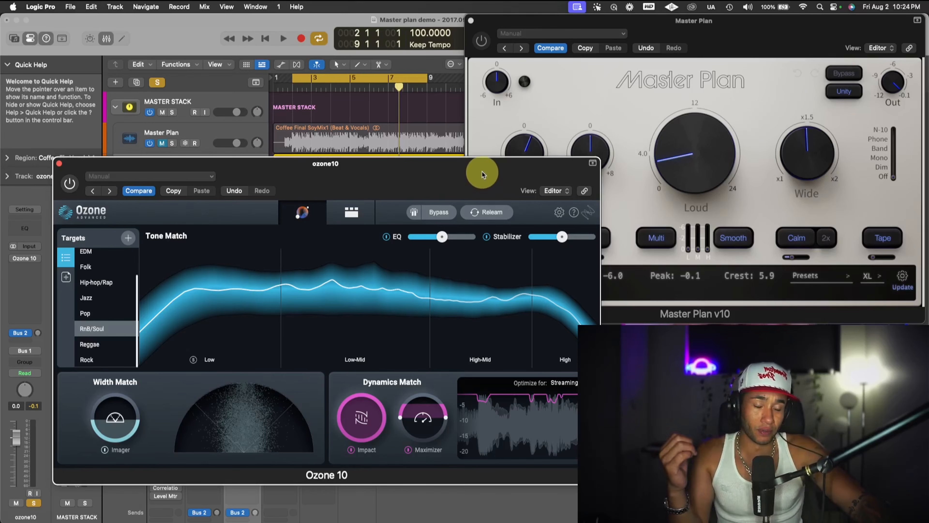
left_click_drag(360, 177, 334, 145)
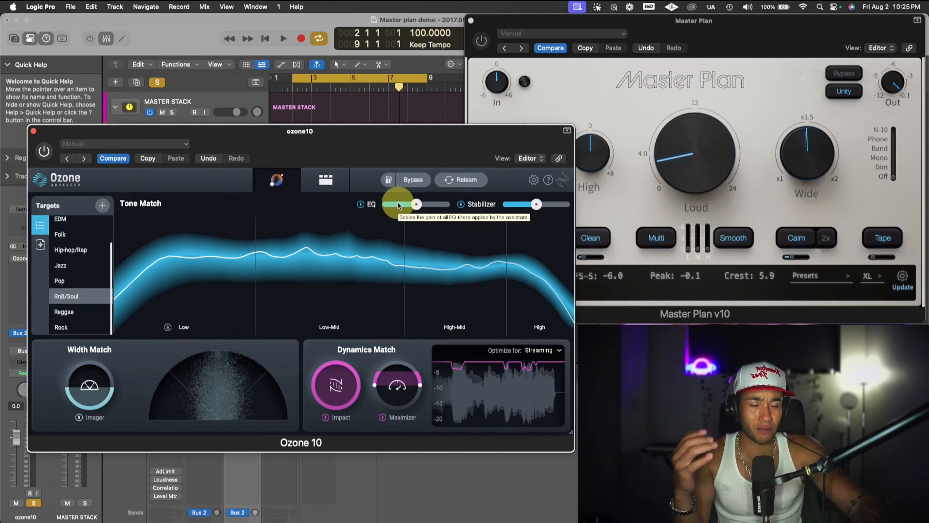
left_click_drag(333, 149, 326, 106)
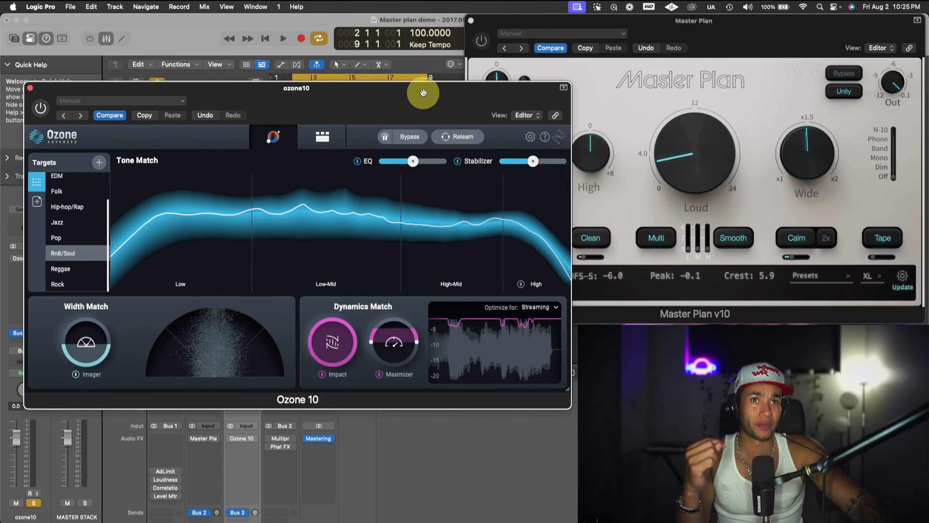
left_click_drag(423, 93, 402, 42)
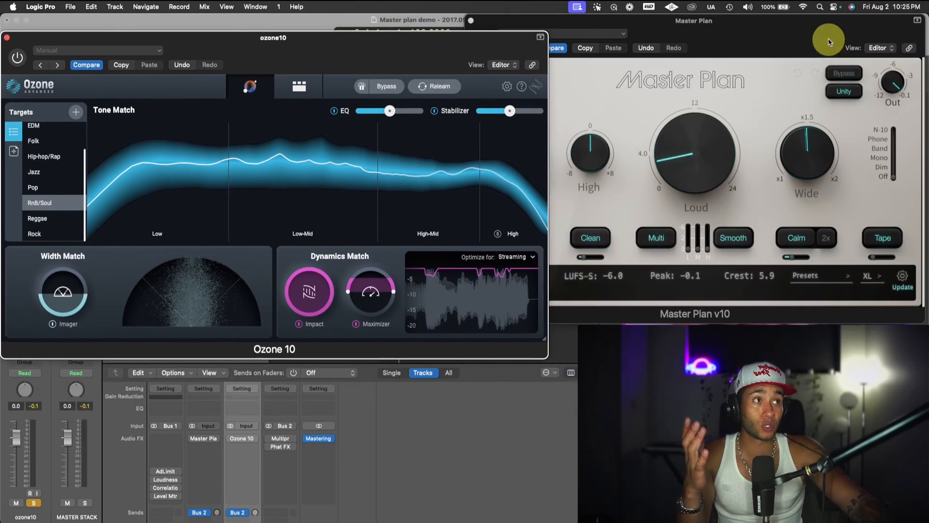
left_click_drag(830, 42, 826, 59)
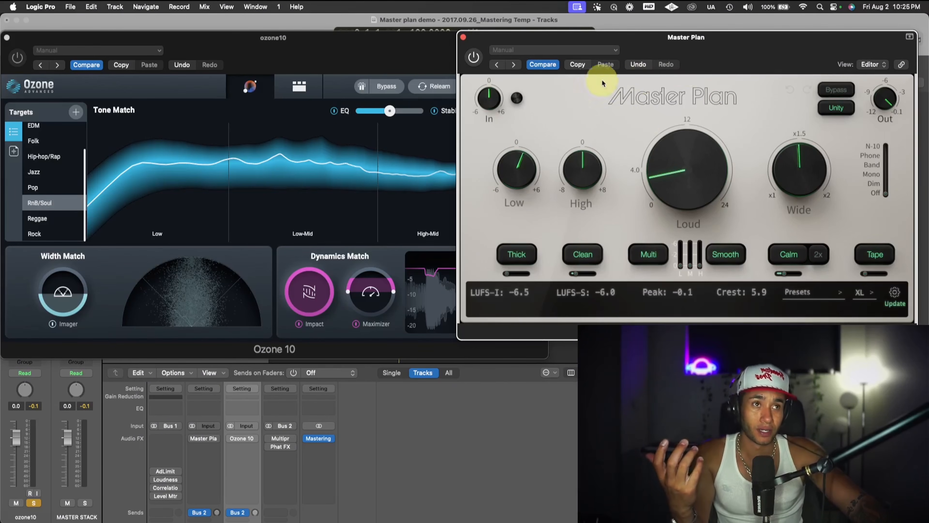
left_click(377, 61)
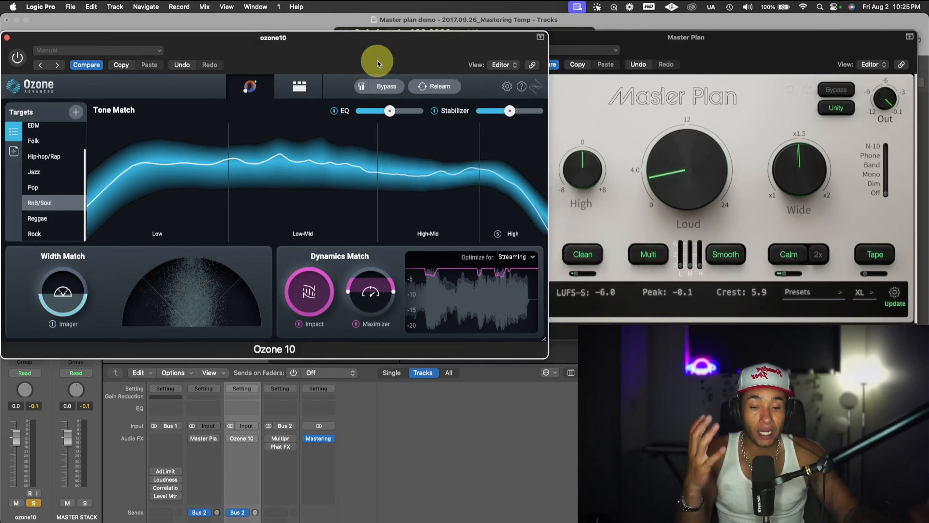